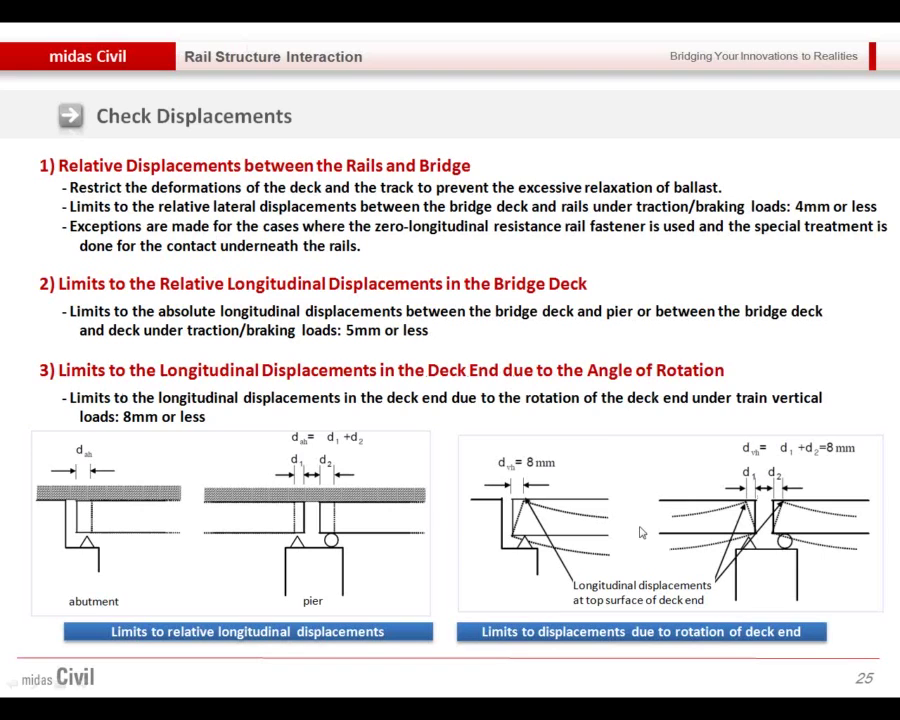
click(642, 528)
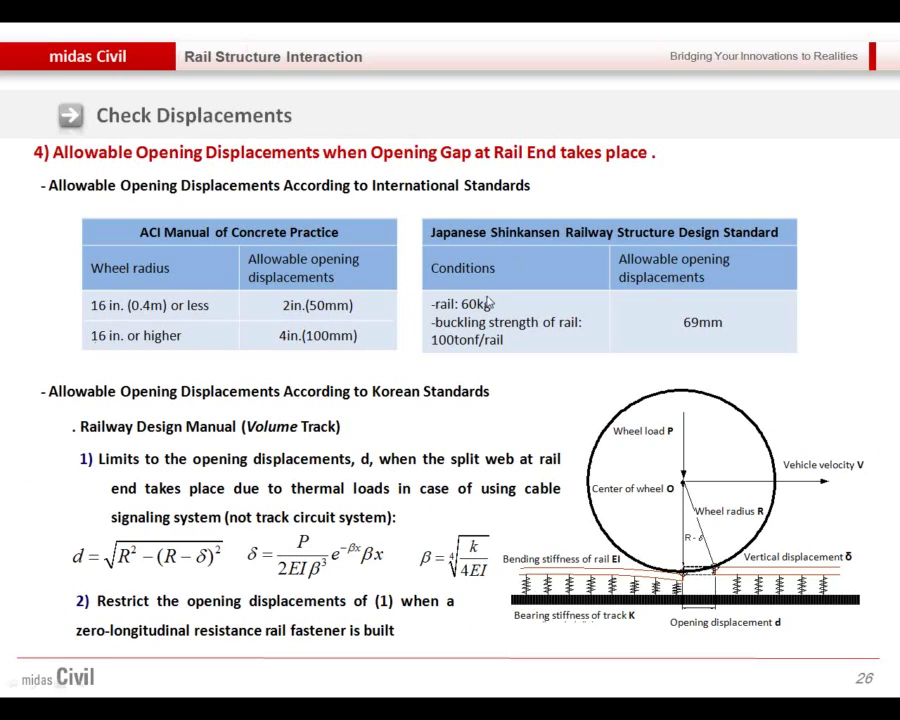
click(520, 341)
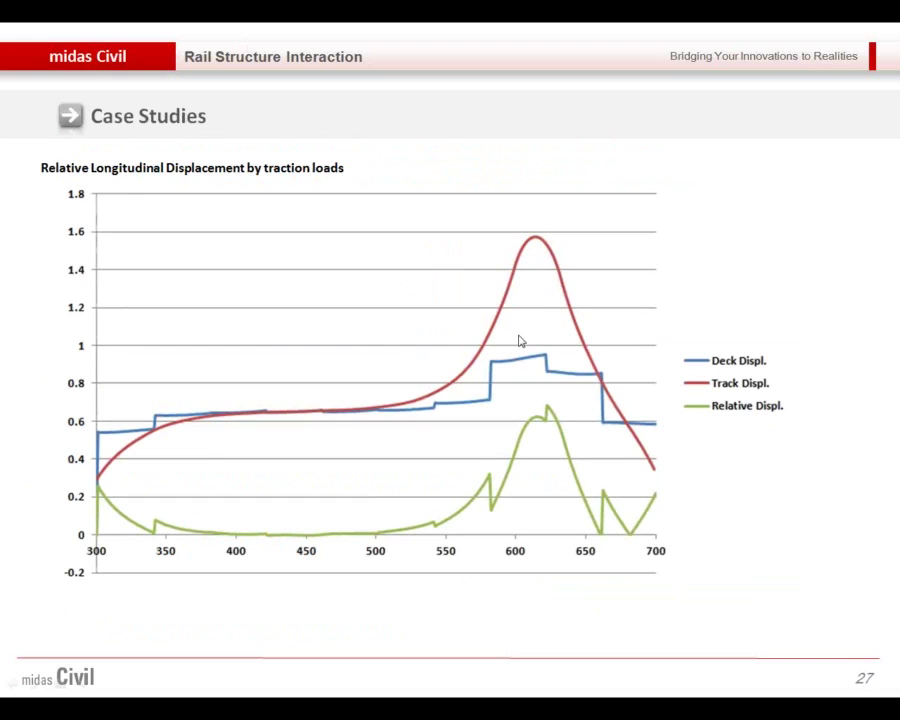
click(520, 341)
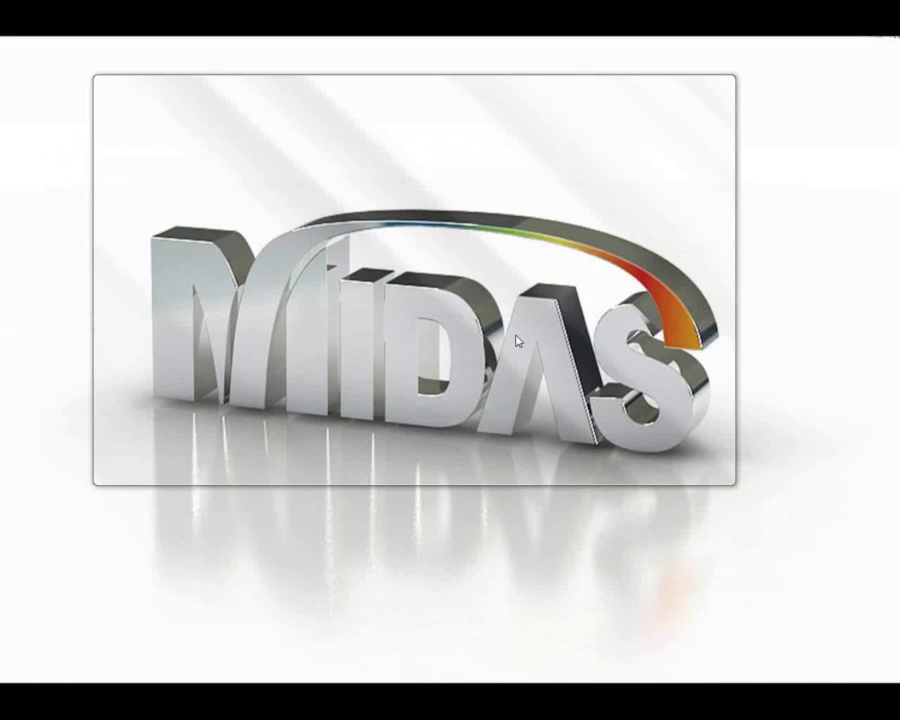
Step: Switch from the slides to midas Civil and maximize its window
click(511, 342)
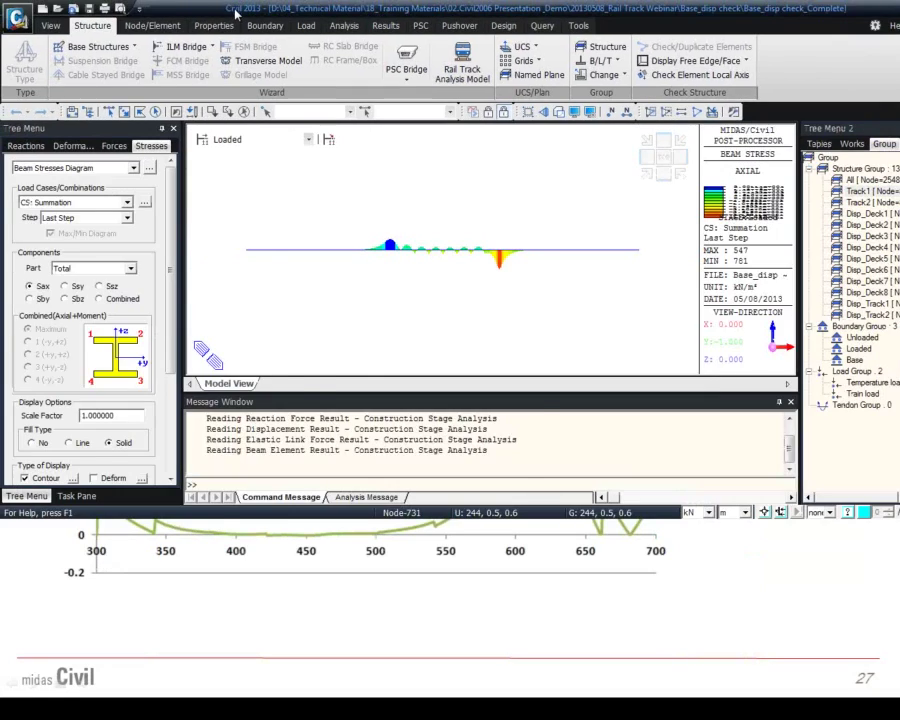
double_click(256, 5)
double_click(256, 5)
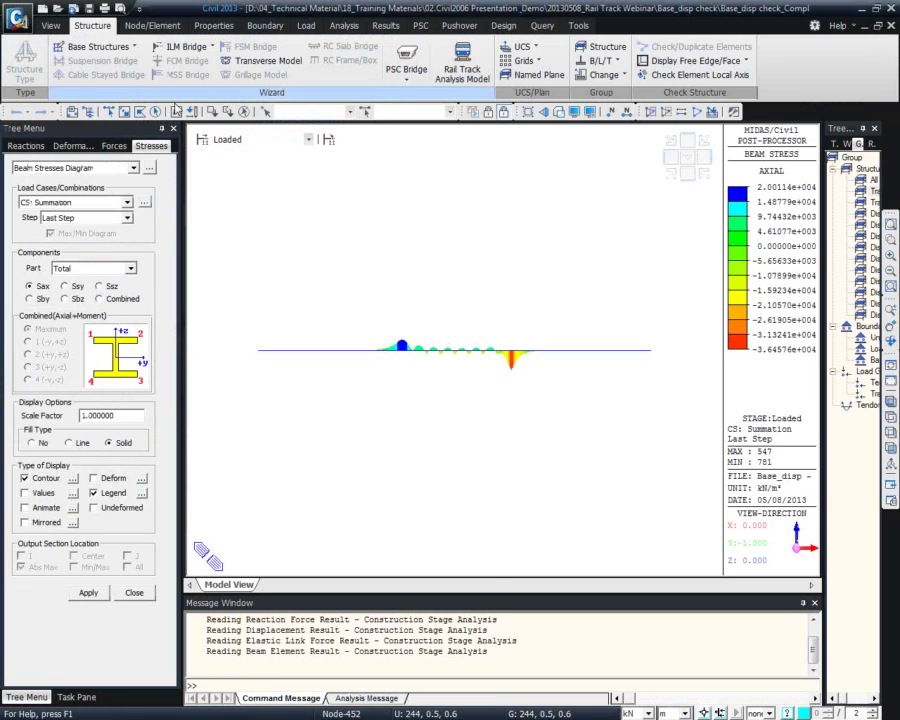
Step: Review the displacement check model options in the Rail Track Analysis Model Wizard and close it without applying anything
click(451, 78)
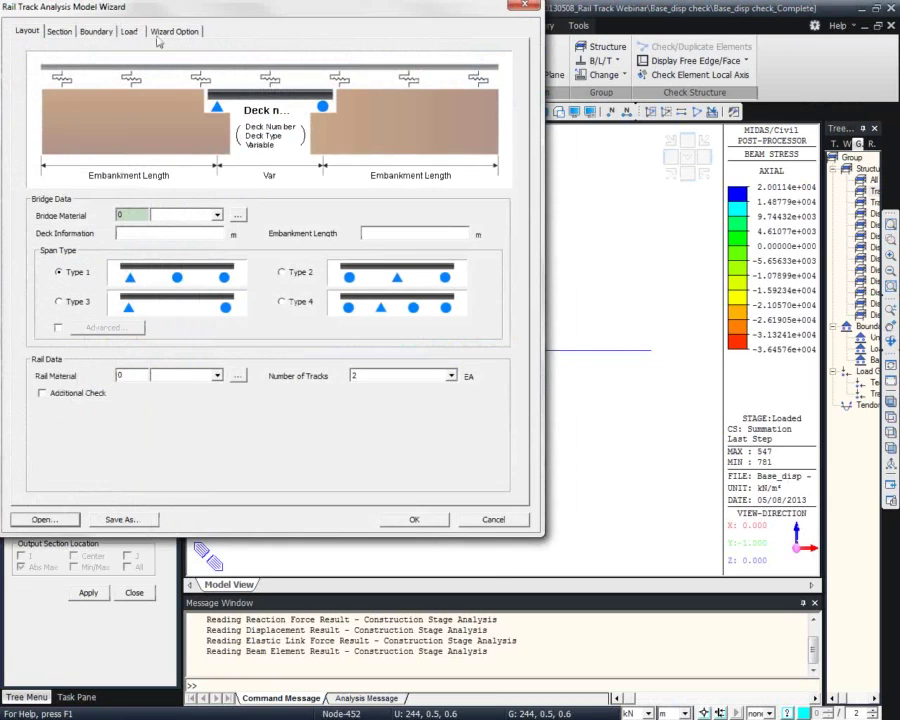
click(244, 65)
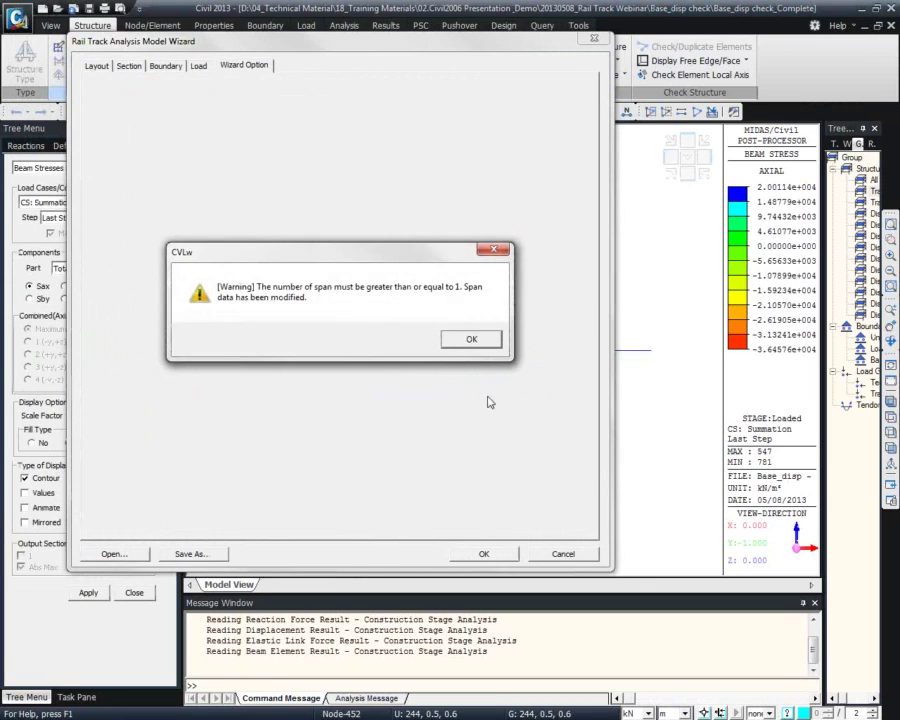
click(471, 339)
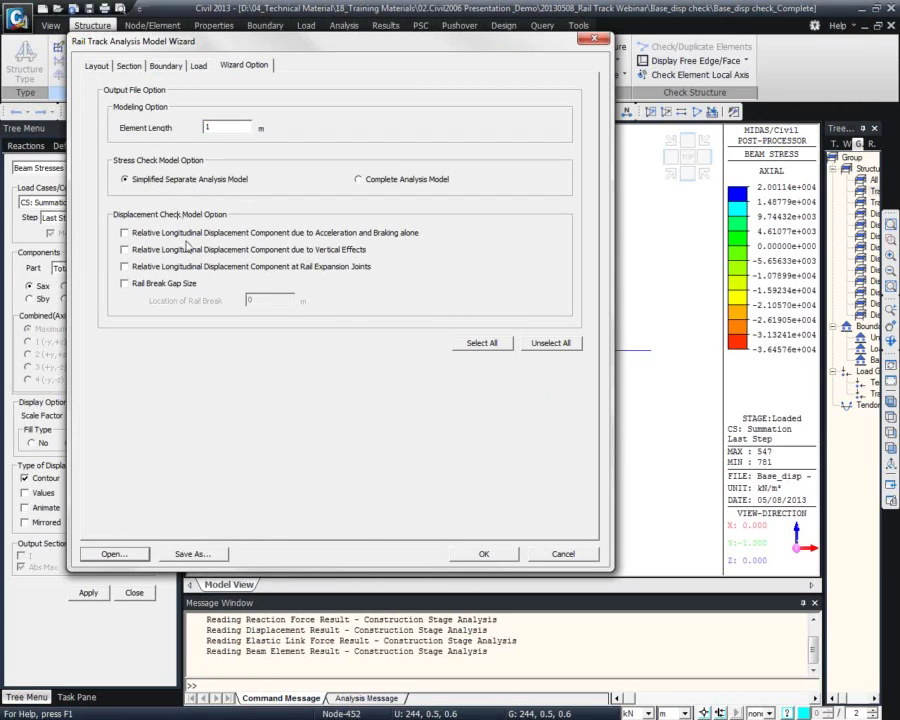
click(224, 236)
click(254, 251)
click(565, 555)
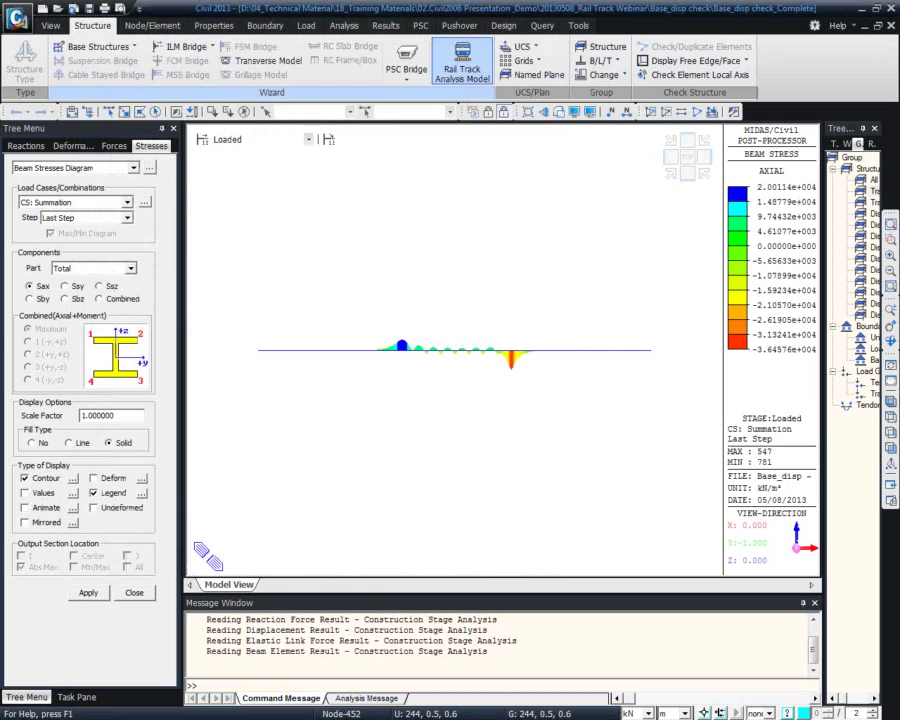
Step: Switch to Total Commander and open the Base_disp check_Add1_RelativeDisp model in midas Civil
key(alt+Tab)
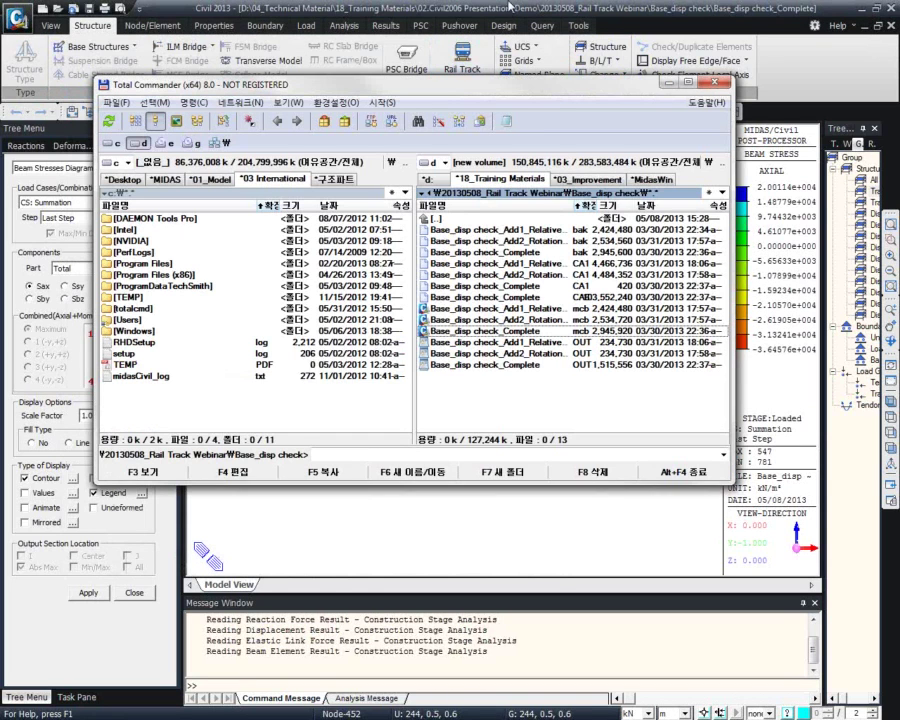
key(alt+Tab)
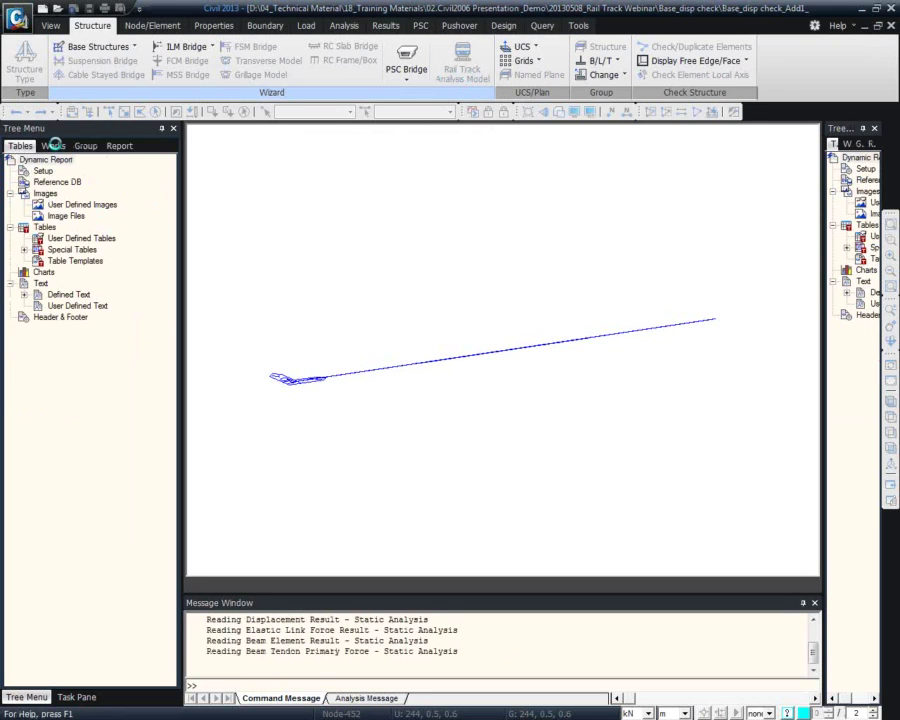
Step: Display the element beam loads of Static Load Case 1 (train starting/break) on the model
click(53, 146)
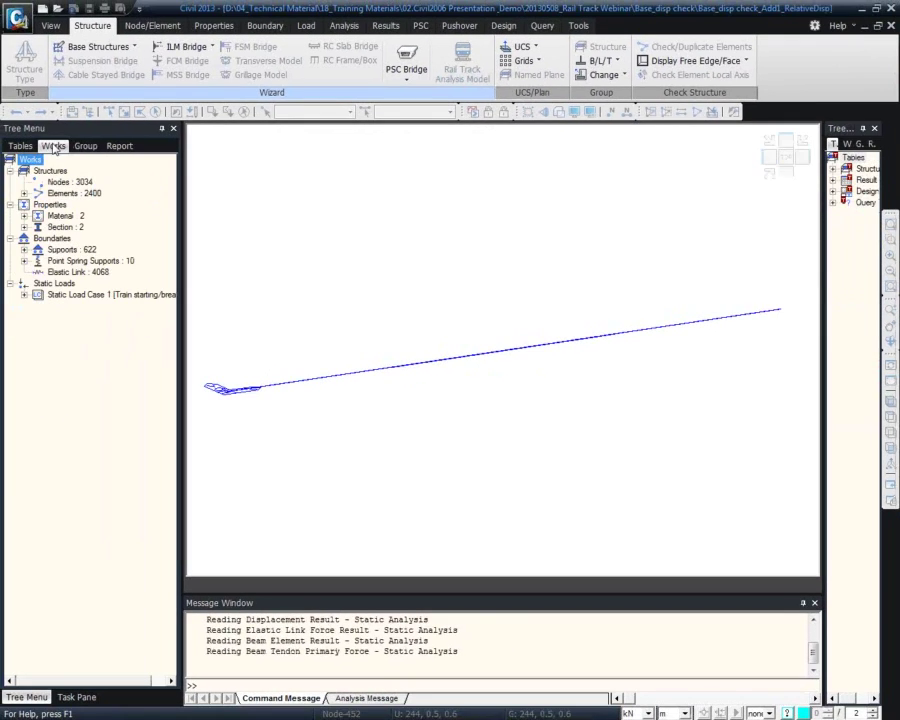
click(80, 295)
click(24, 294)
right_click(100, 306)
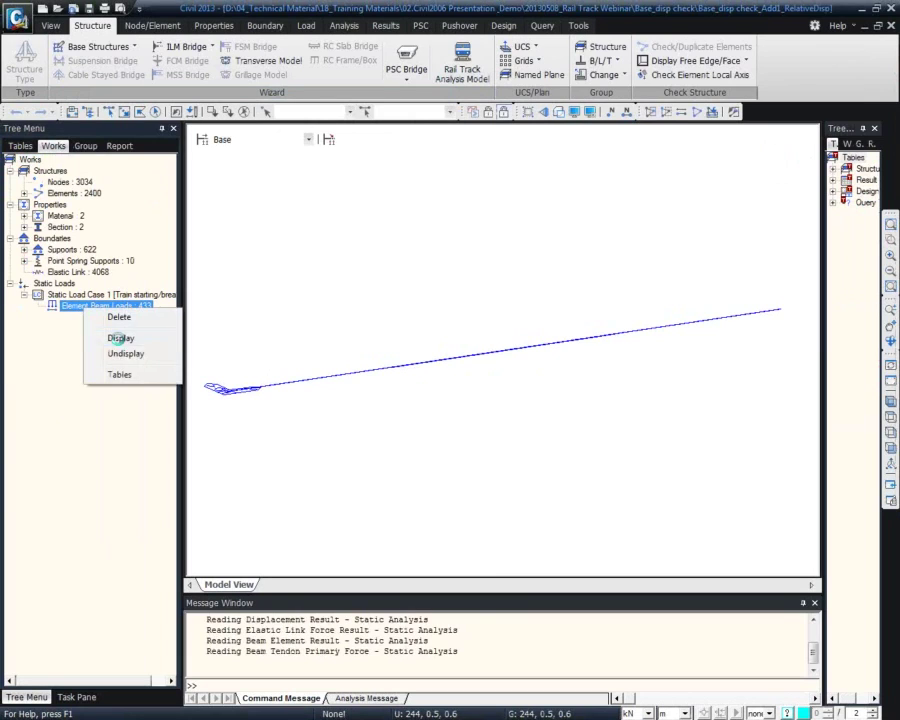
click(118, 338)
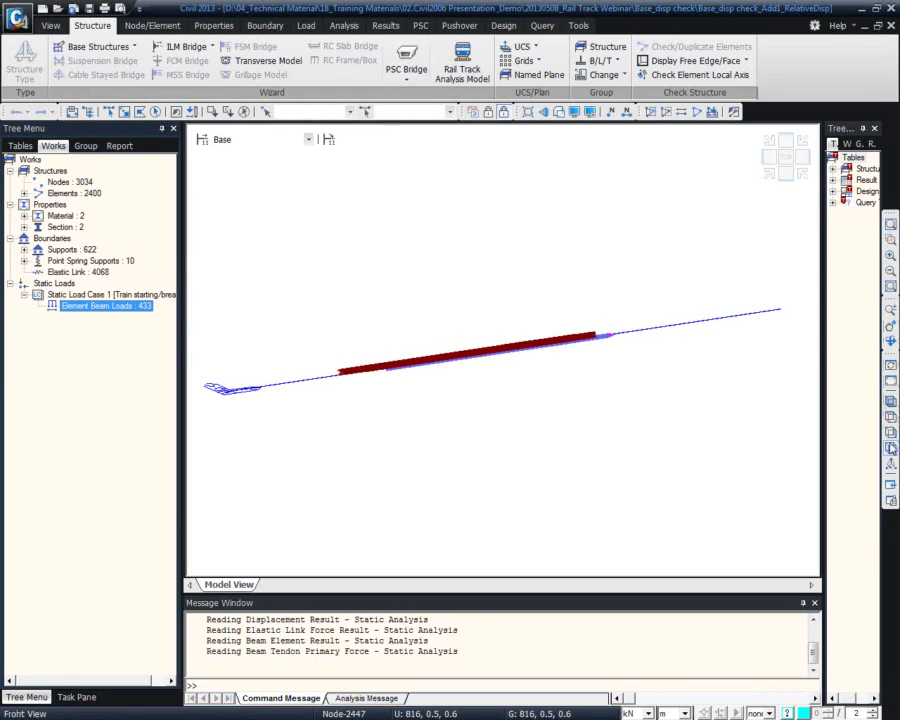
Step: Examine the values of the train starting/braking beam loads at the start of the loaded track in close-up
click(889, 431)
click(889, 240)
drag(327, 245, 647, 425)
drag(267, 290, 376, 372)
drag(412, 278, 505, 330)
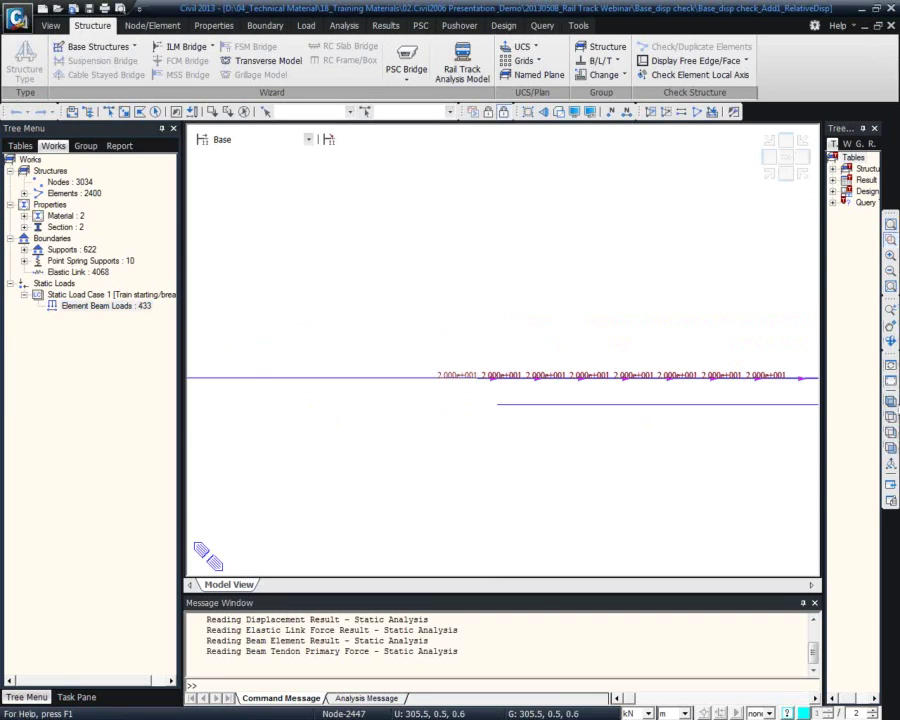
Step: Hide the element beam loads and return to the whole model
click(889, 431)
right_click(114, 306)
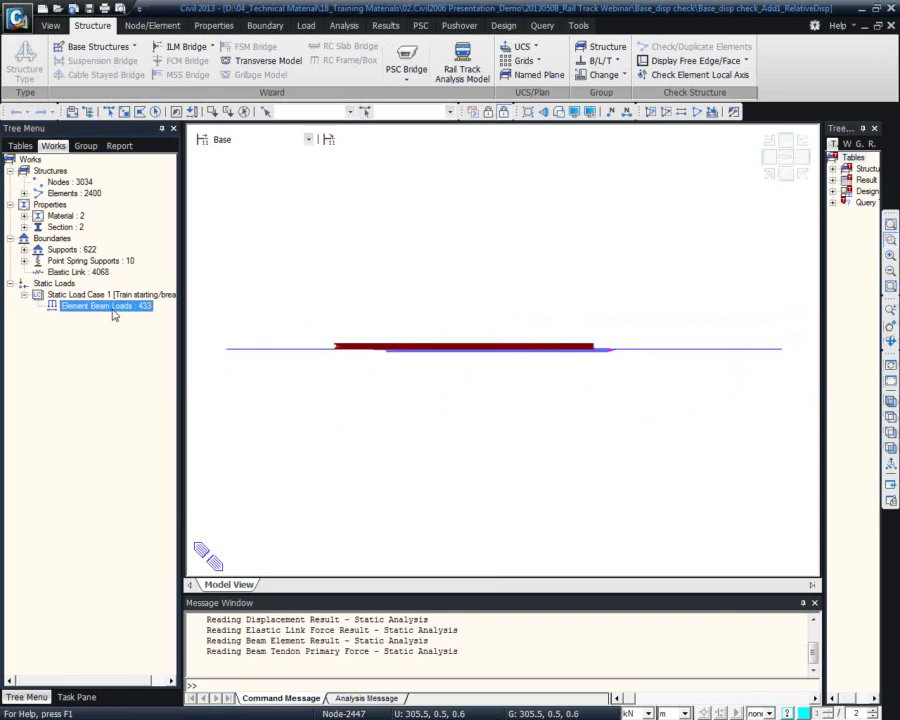
click(155, 355)
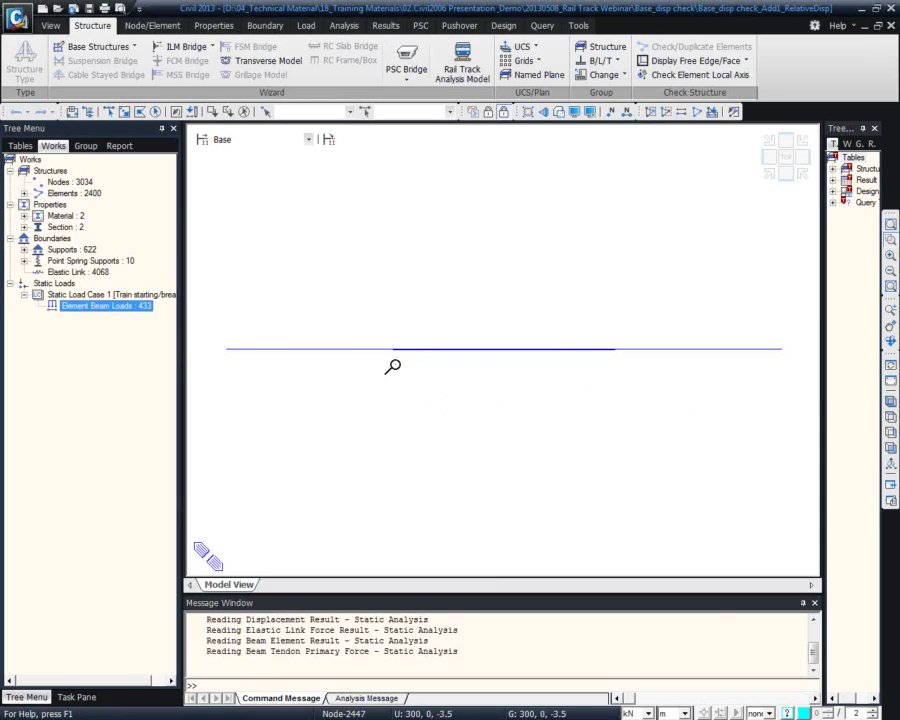
Step: Turn on hidden-surface display and inspect the start of the bridge deck
click(558, 111)
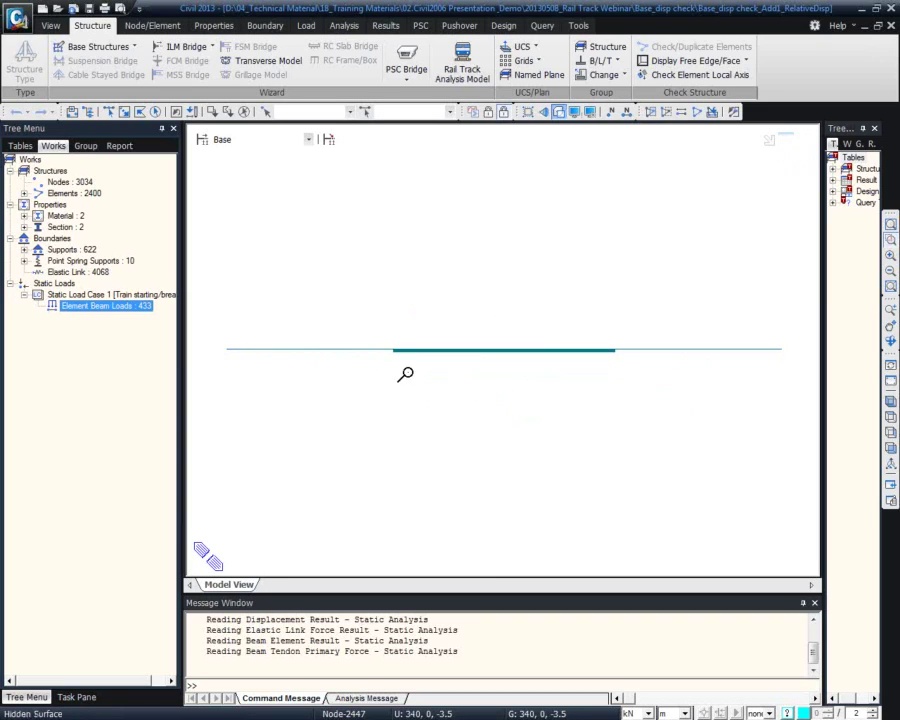
drag(386, 321, 420, 390)
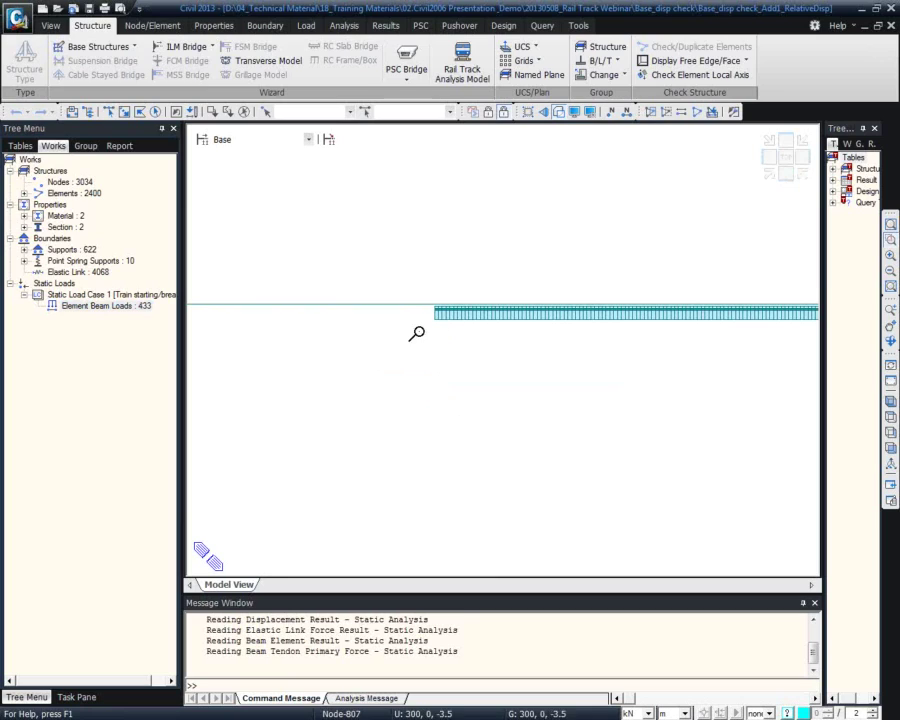
click(54, 347)
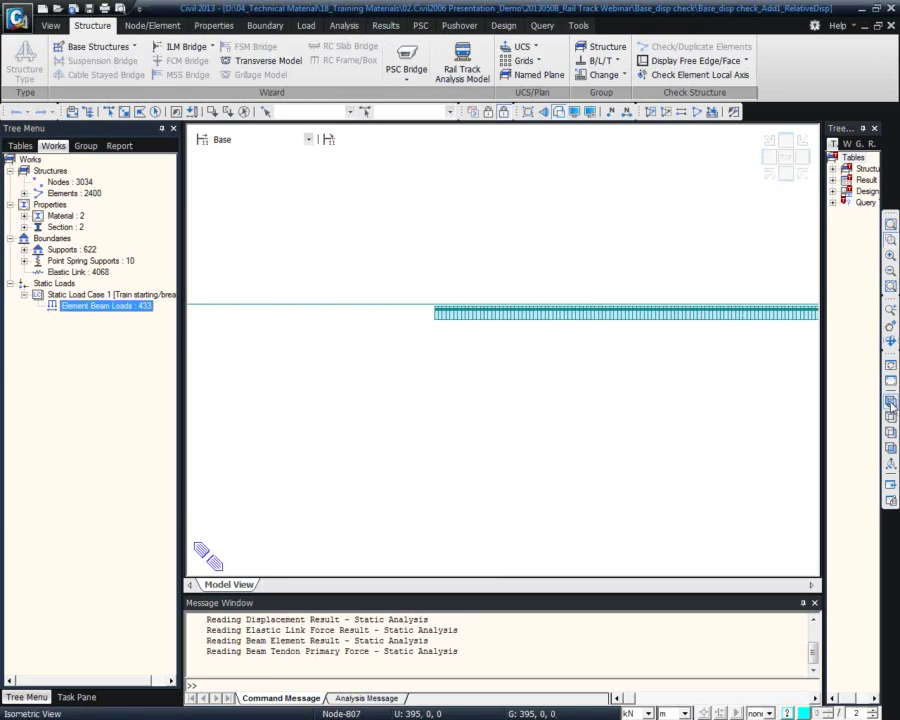
Step: List the model's groups in Tree Menu 2 and widen it until the full group names are readable
drag(823, 200, 751, 185)
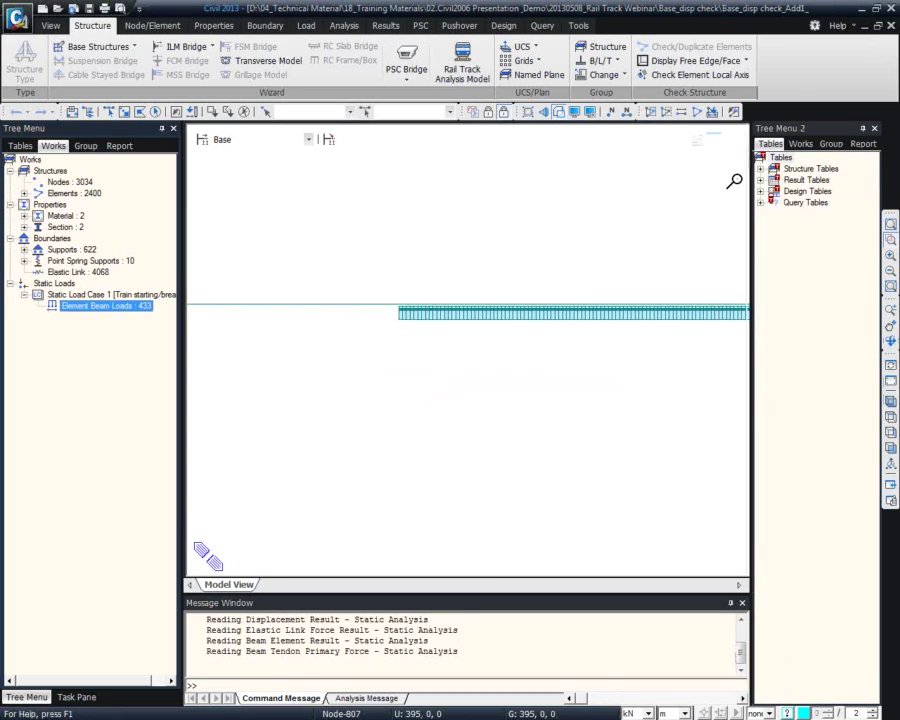
click(785, 273)
click(890, 447)
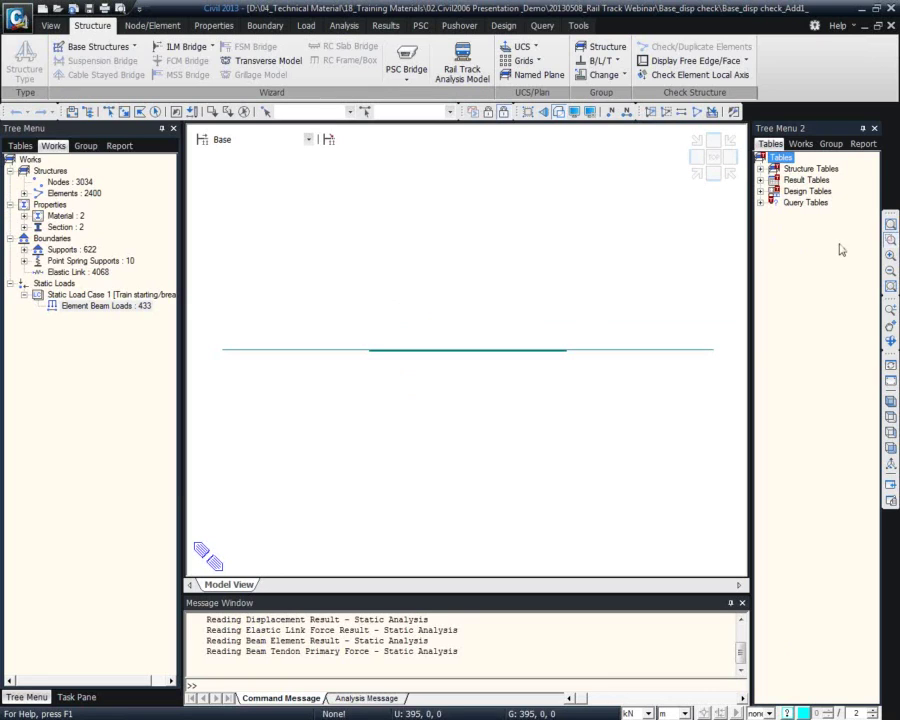
click(831, 144)
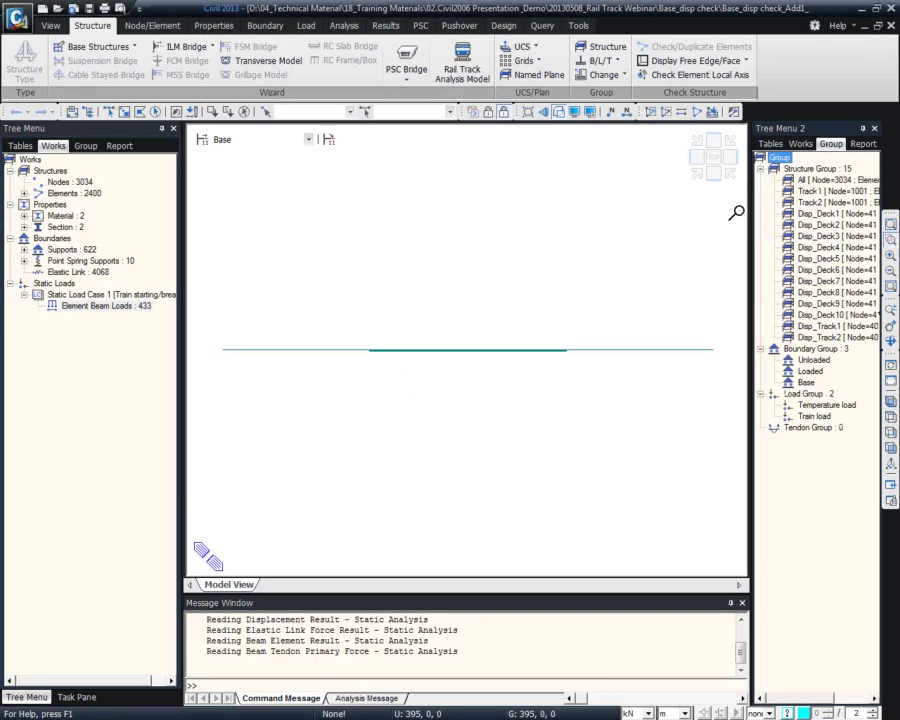
drag(750, 204, 695, 204)
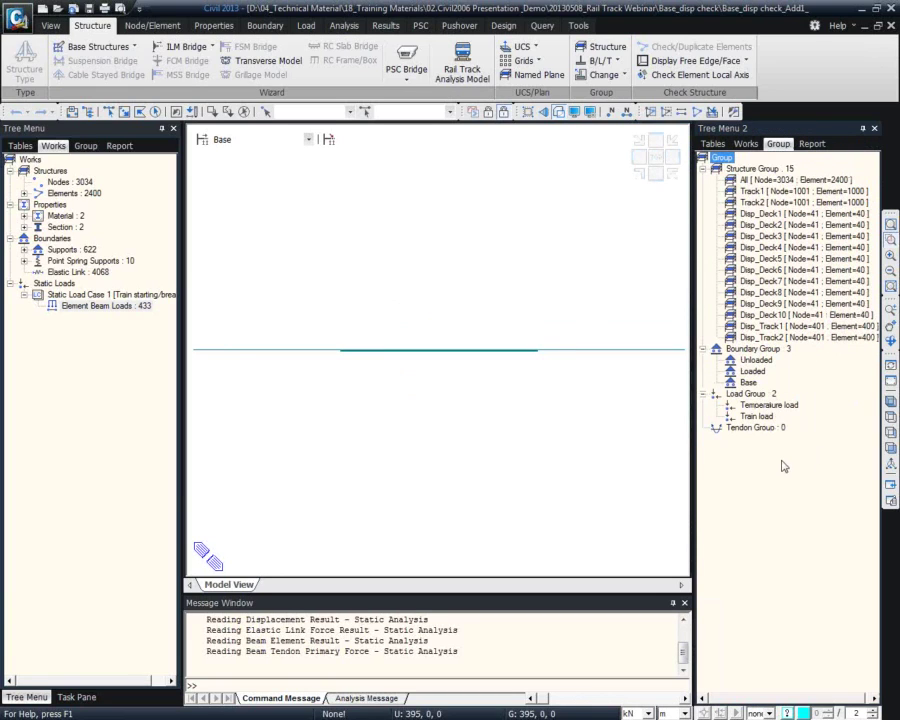
Step: Select the nodes and elements of structure groups Disp_Deck1 through Disp_Deck10 in the model
click(765, 190)
click(766, 202)
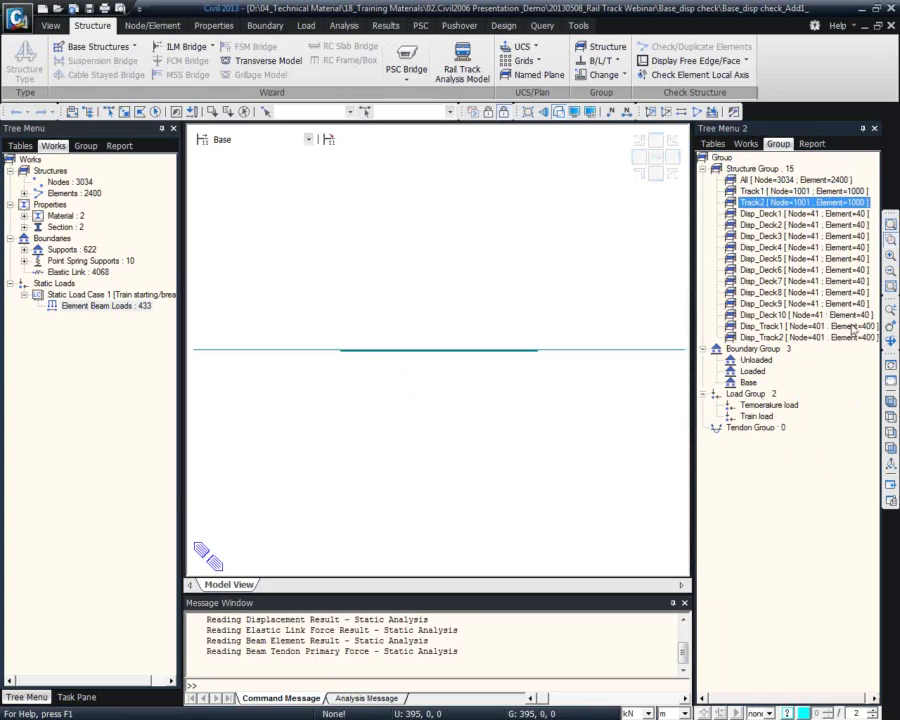
click(796, 214)
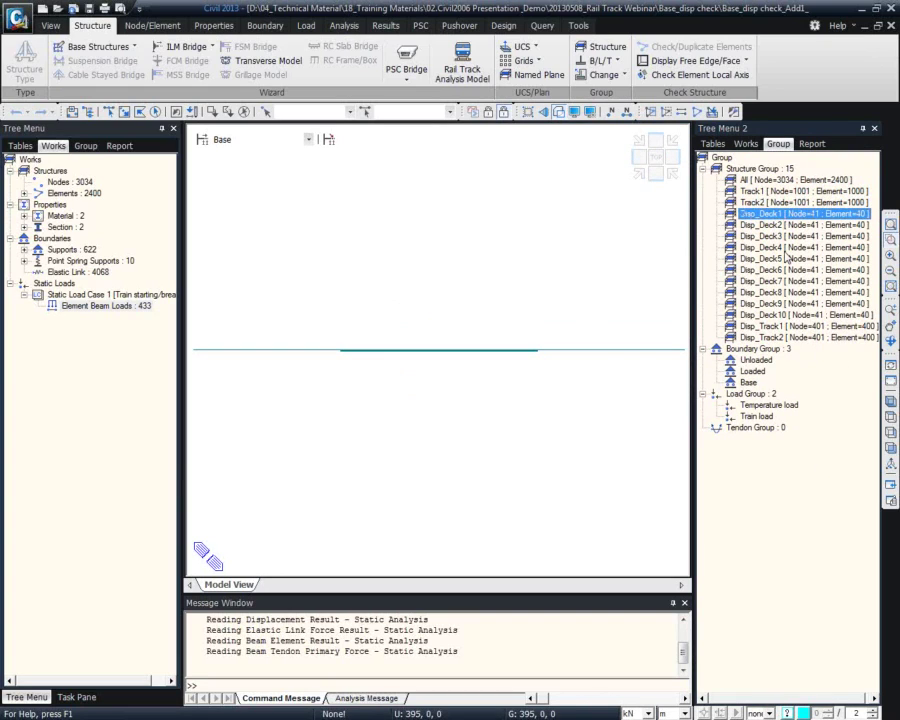
shift+click(790, 316)
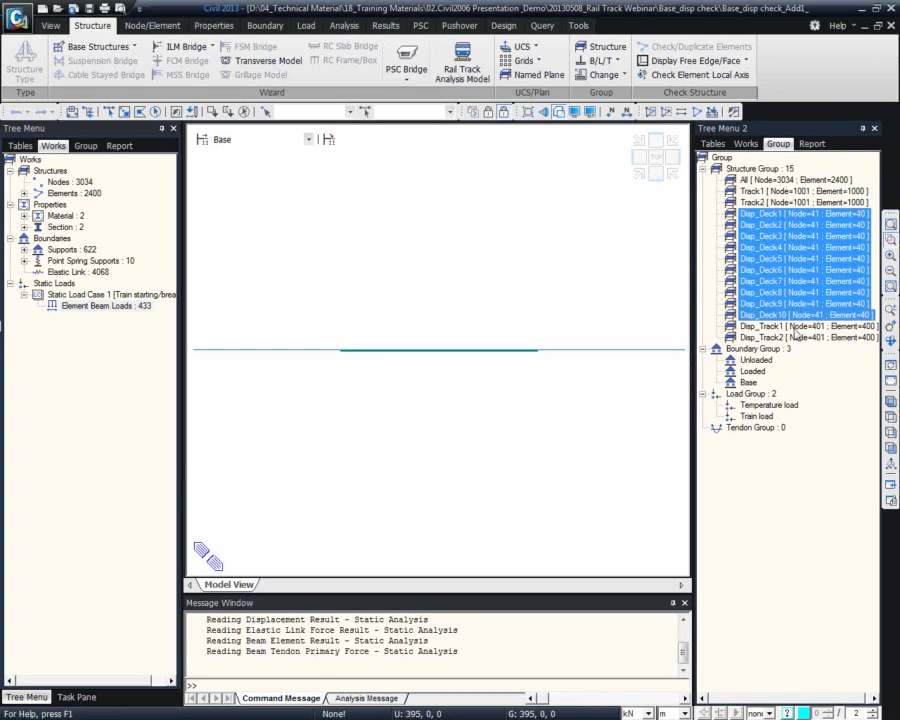
right_click(800, 249)
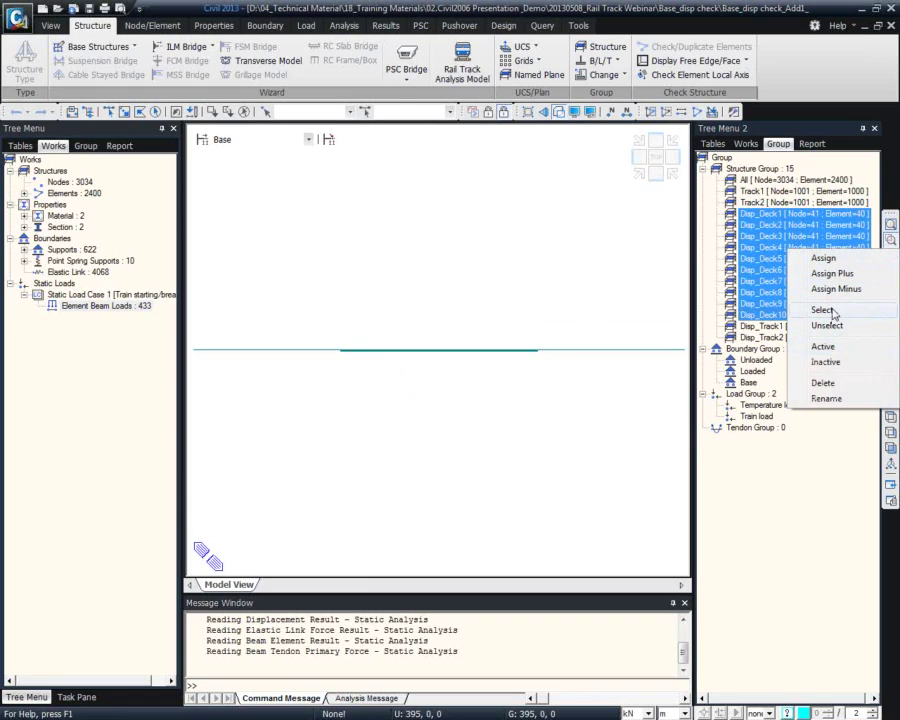
click(826, 310)
click(316, 111)
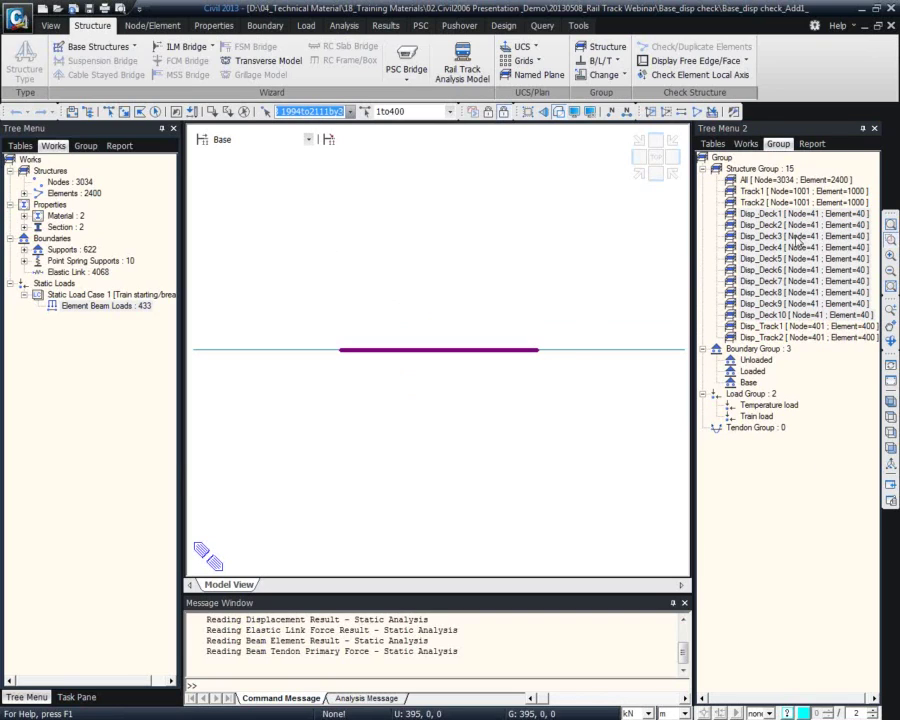
Step: Open the displacement table of the deformed shape for the selected deck nodes under the Train starting/break load case
click(891, 240)
right_click(306, 203)
mouse_move(361, 227)
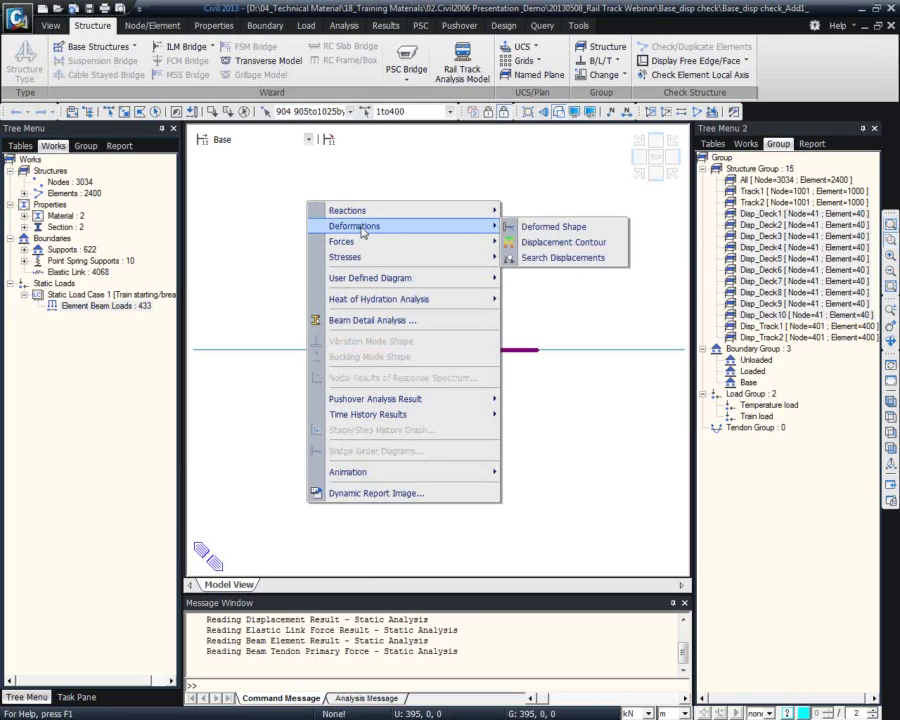
click(566, 226)
click(150, 169)
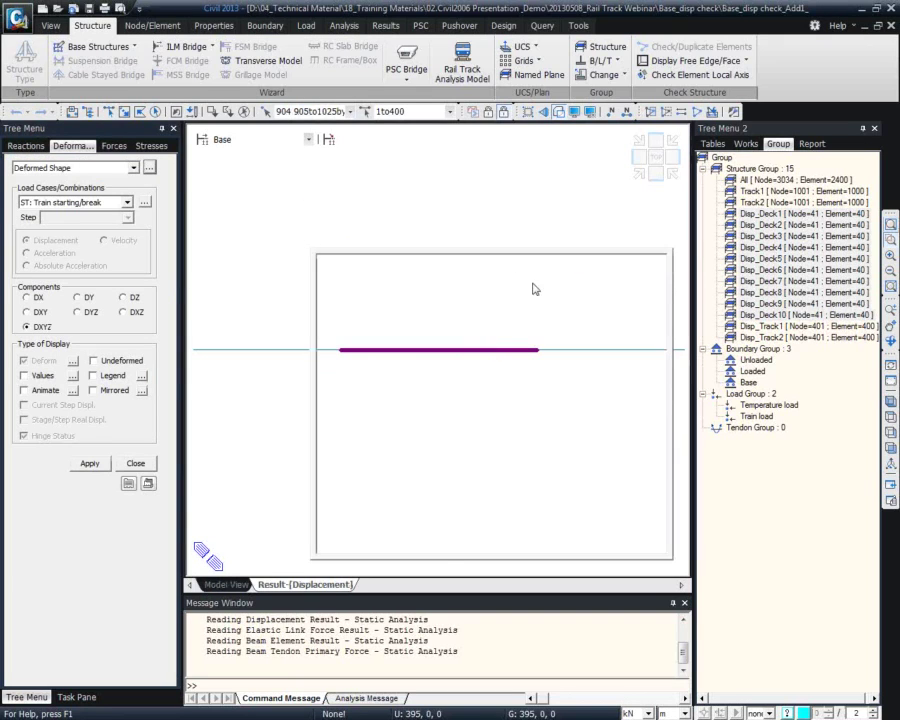
click(475, 298)
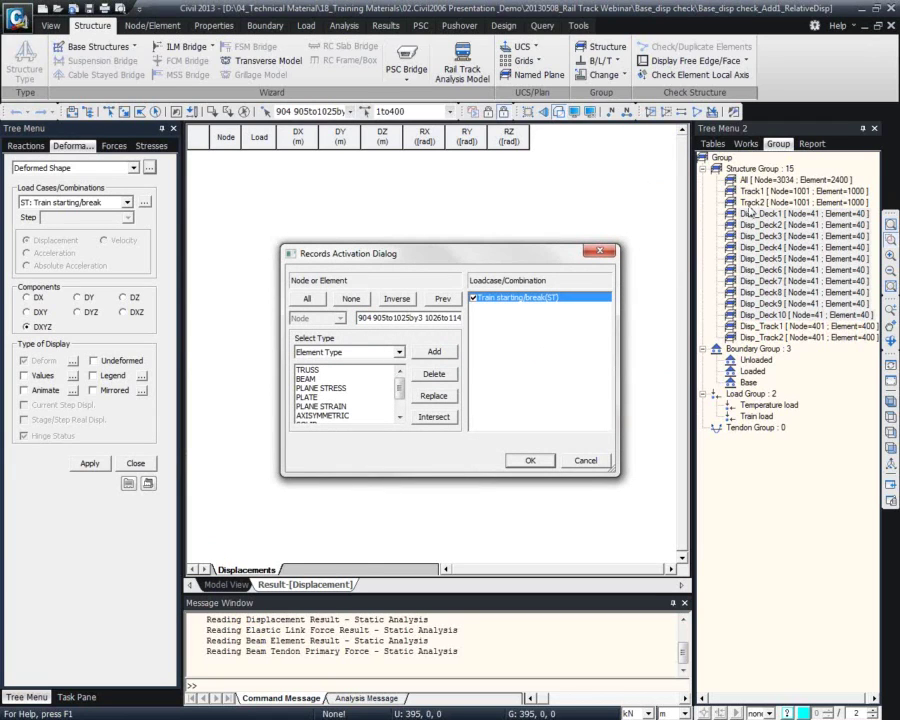
click(530, 460)
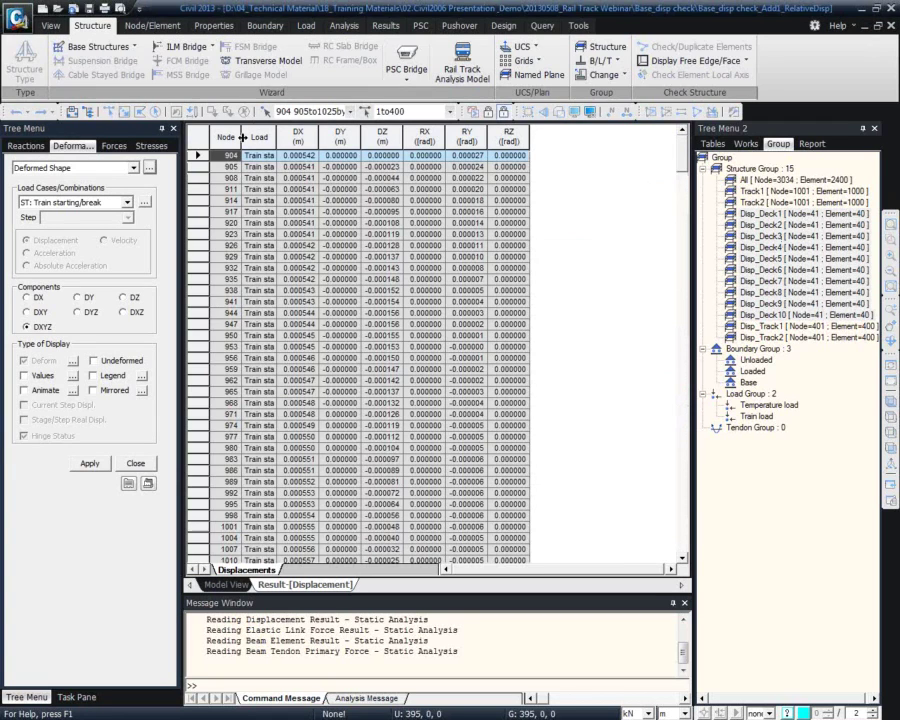
Step: Graph DX in metres against node for the deck nodes as a simple line plot and inspect the curve's peak
click(297, 137)
right_click(321, 153)
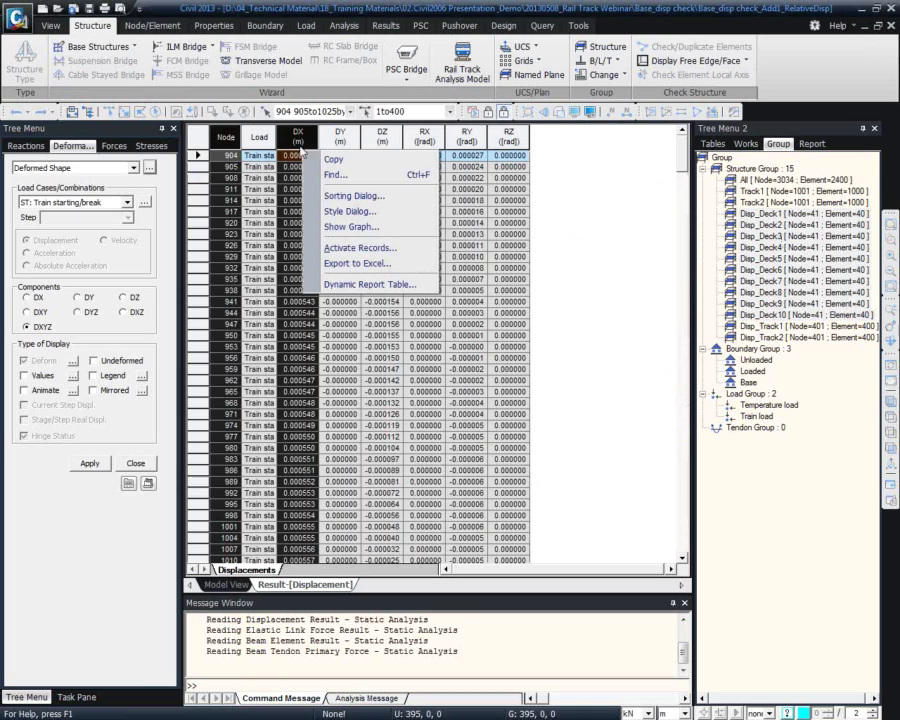
click(345, 247)
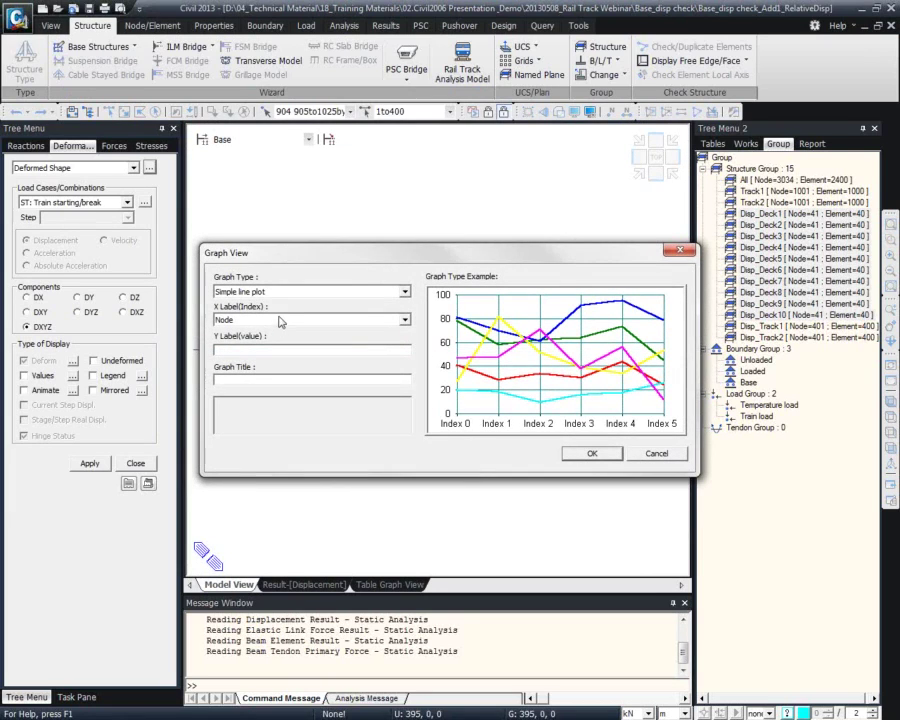
click(591, 453)
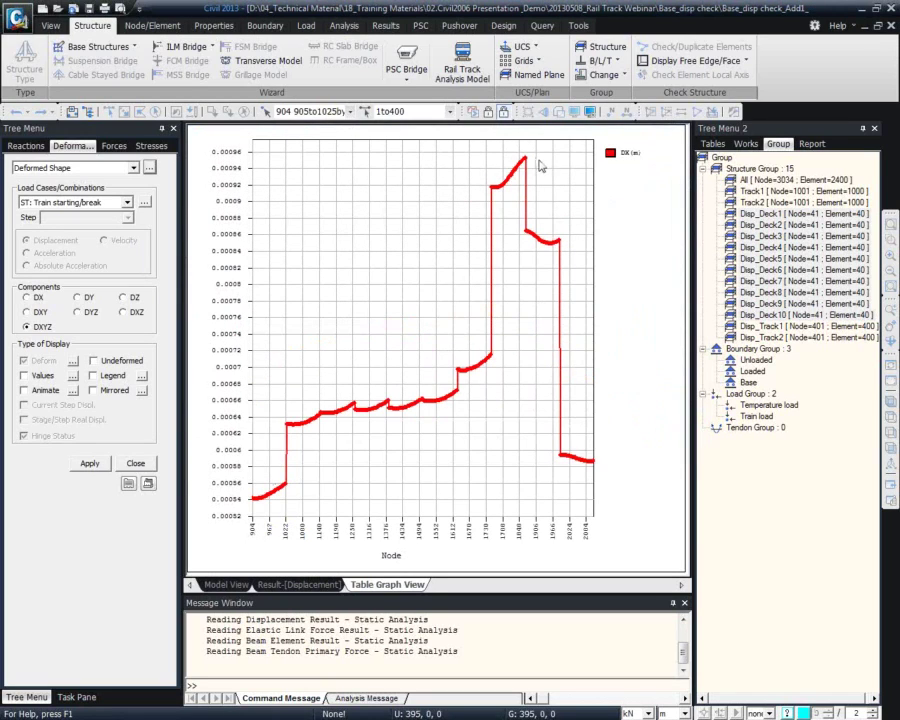
mouse_move(527, 160)
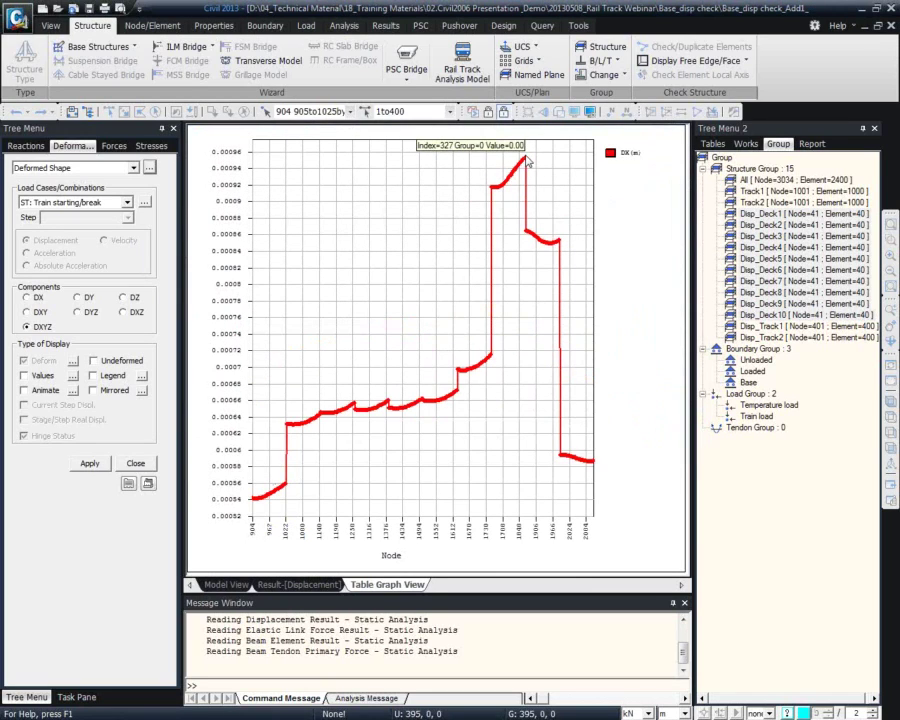
Step: Set the length unit to mm and plot a new graph of the deck nodes' DX against node from the displacement table
click(682, 713)
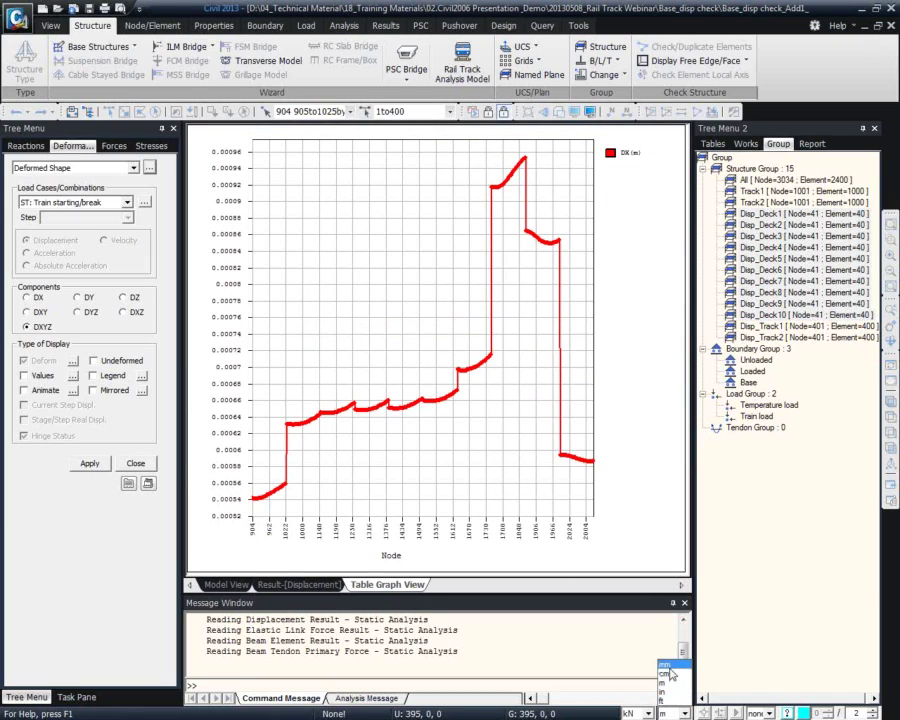
click(662, 672)
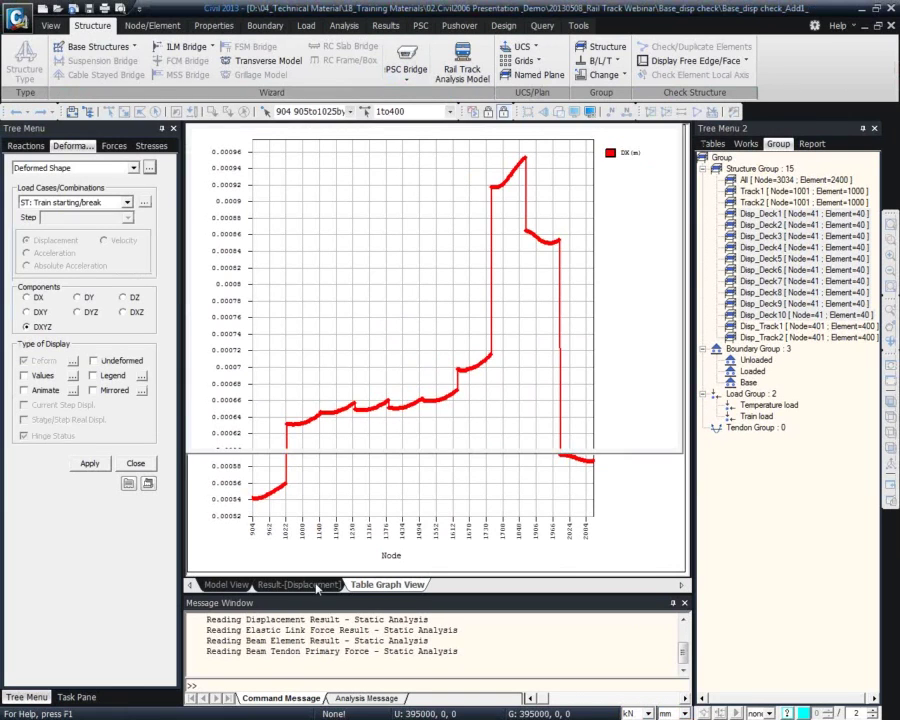
click(298, 584)
right_click(356, 274)
click(413, 349)
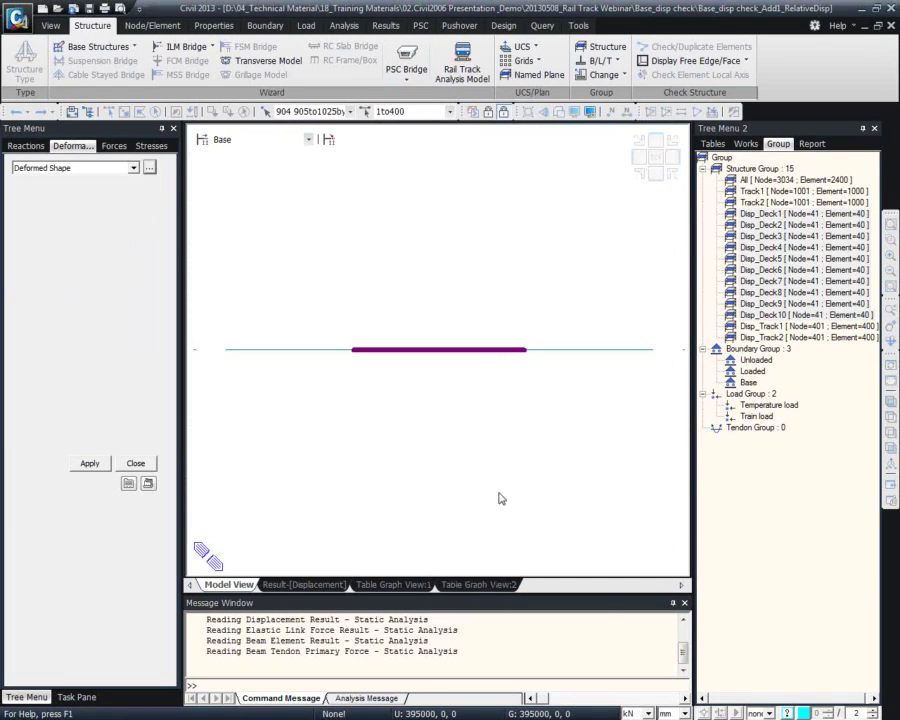
click(589, 453)
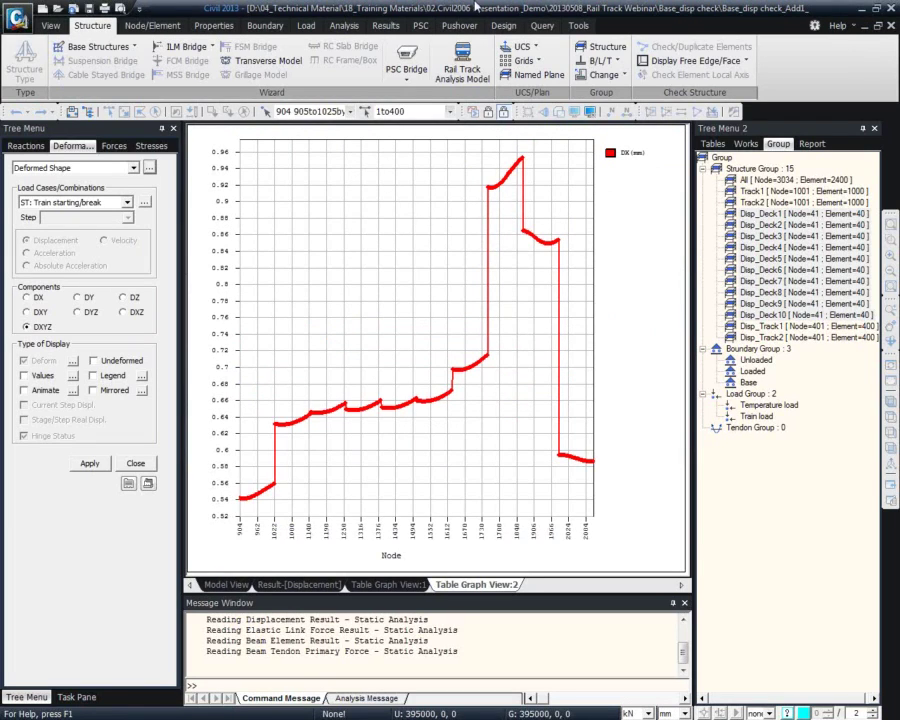
Step: Select structure group Disp_Track1 and activate its nodes' records in the displacement table for the Train starting/break load case
click(776, 327)
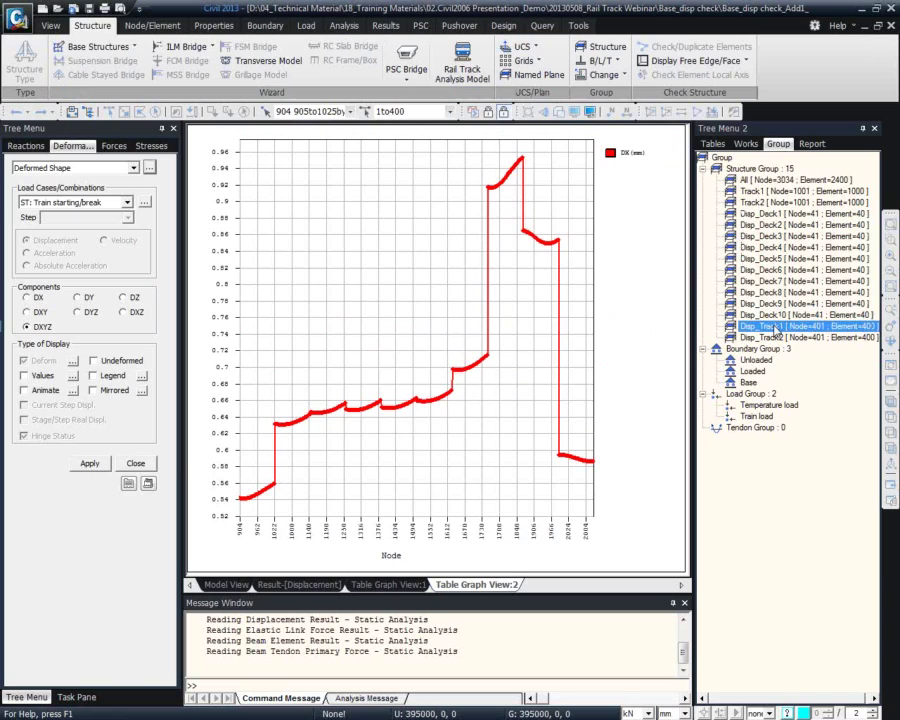
right_click(776, 327)
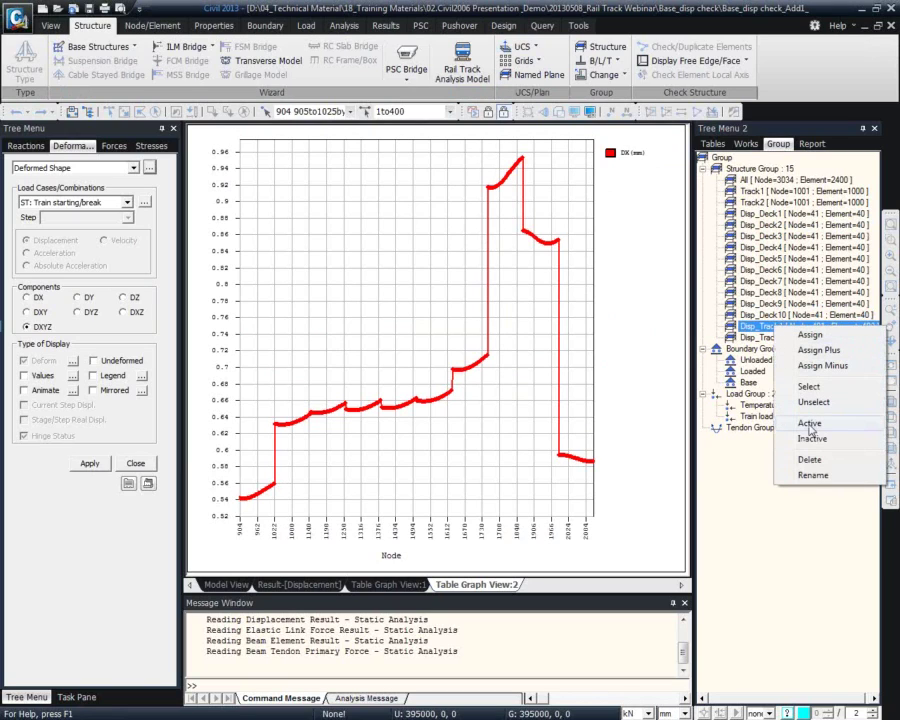
click(836, 389)
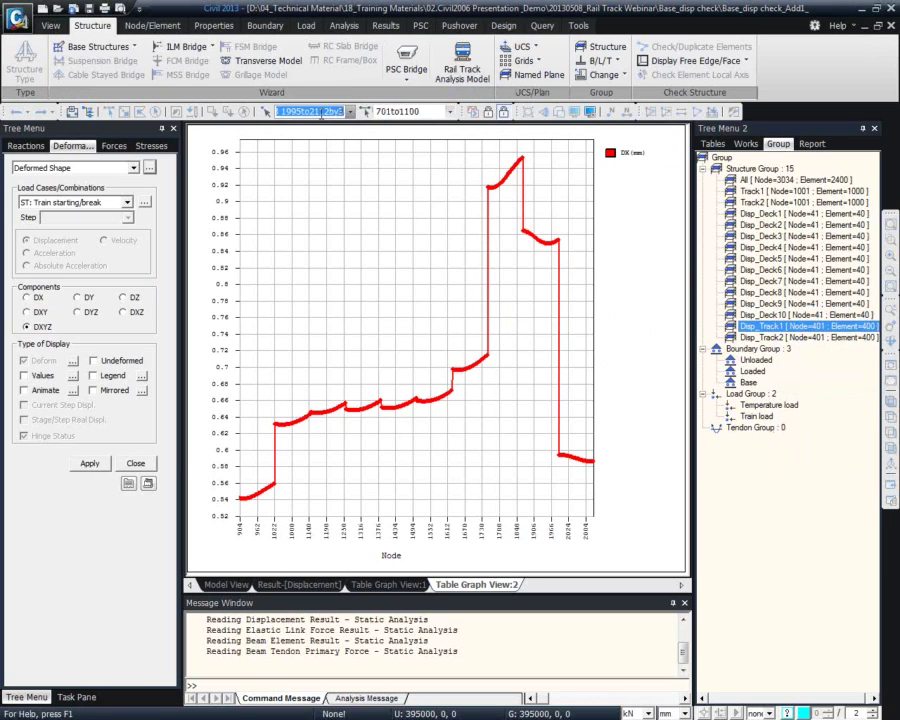
click(319, 588)
right_click(342, 232)
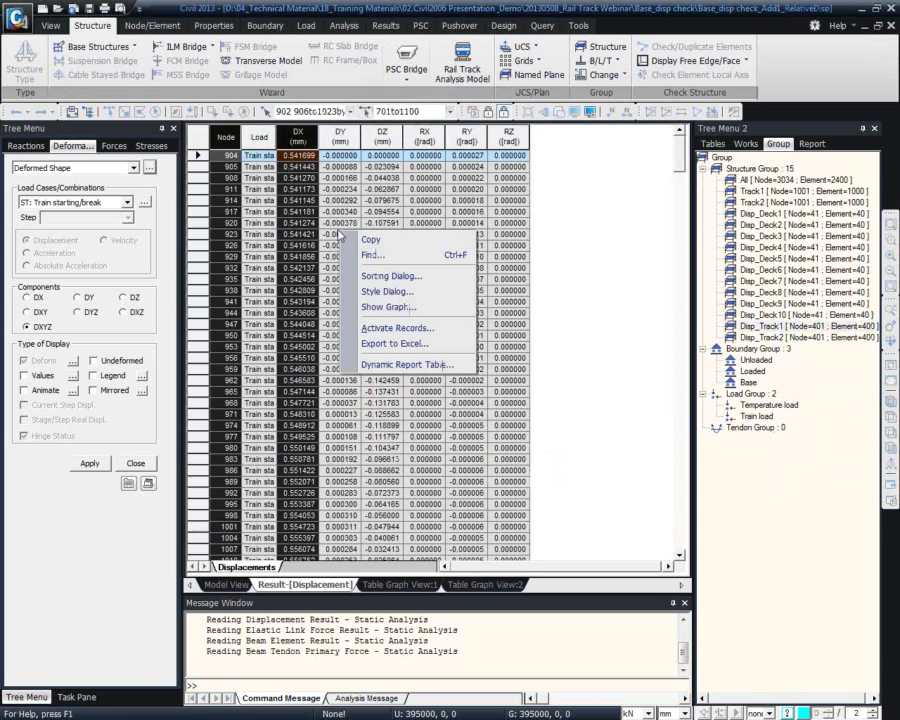
click(412, 327)
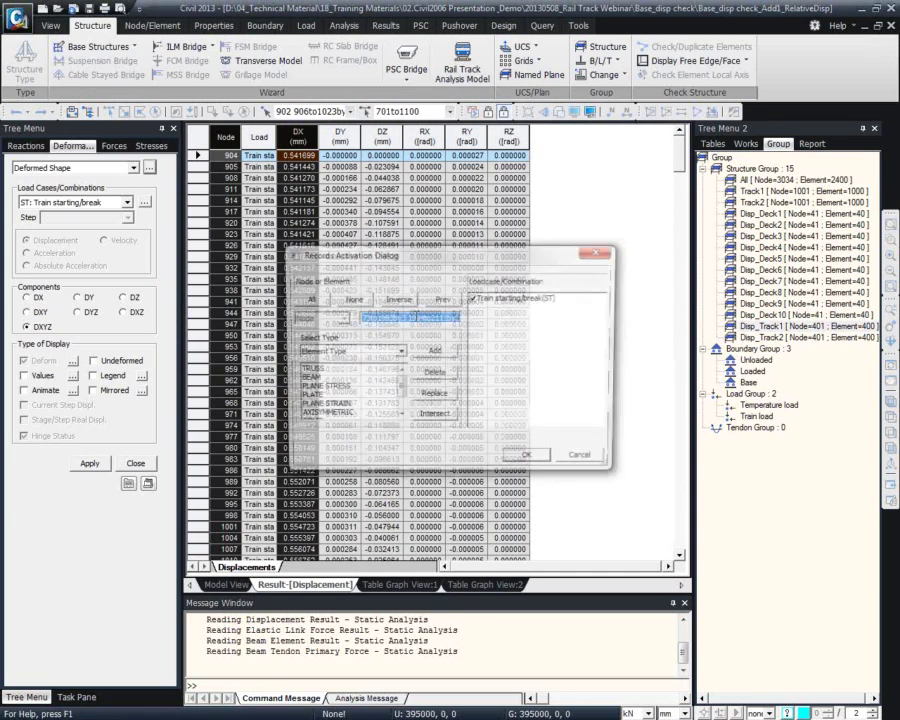
click(527, 458)
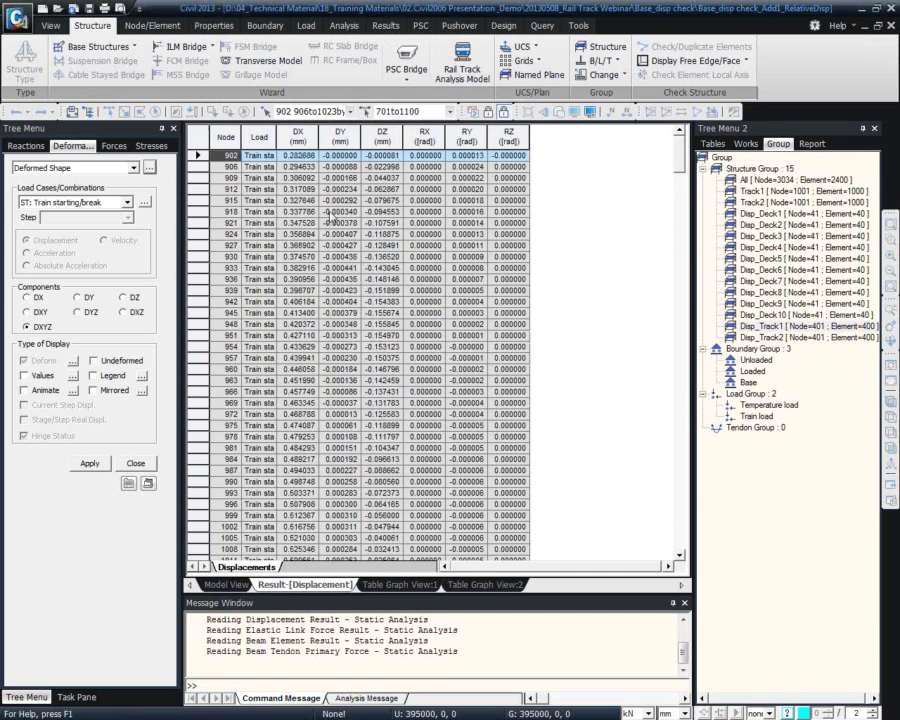
Step: Graph DX in millimetres against node for the Disp_Track1 nodes and maximize the graph window
right_click(249, 145)
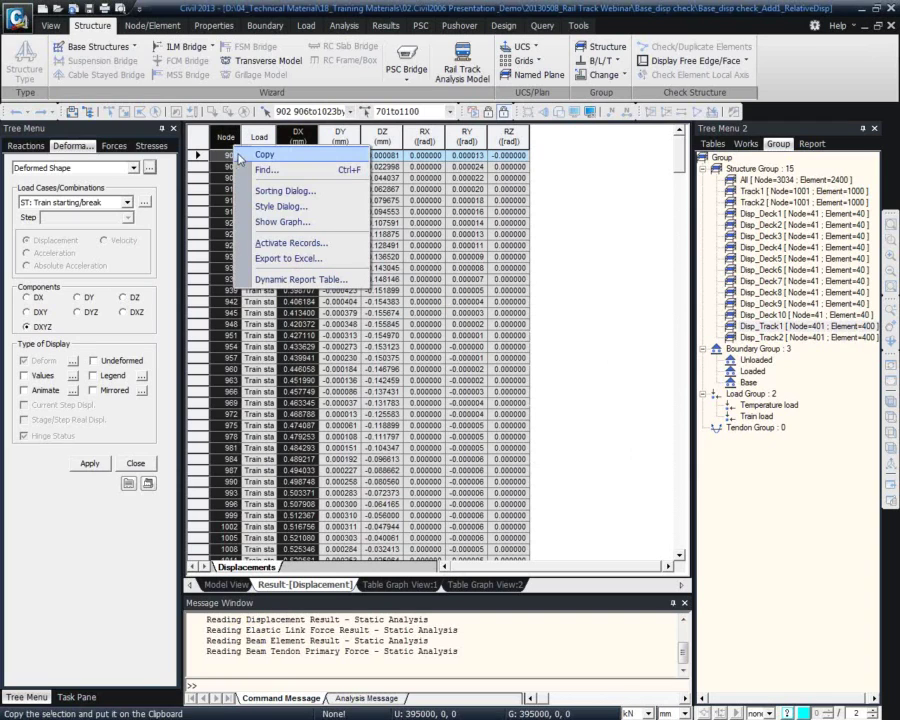
click(303, 222)
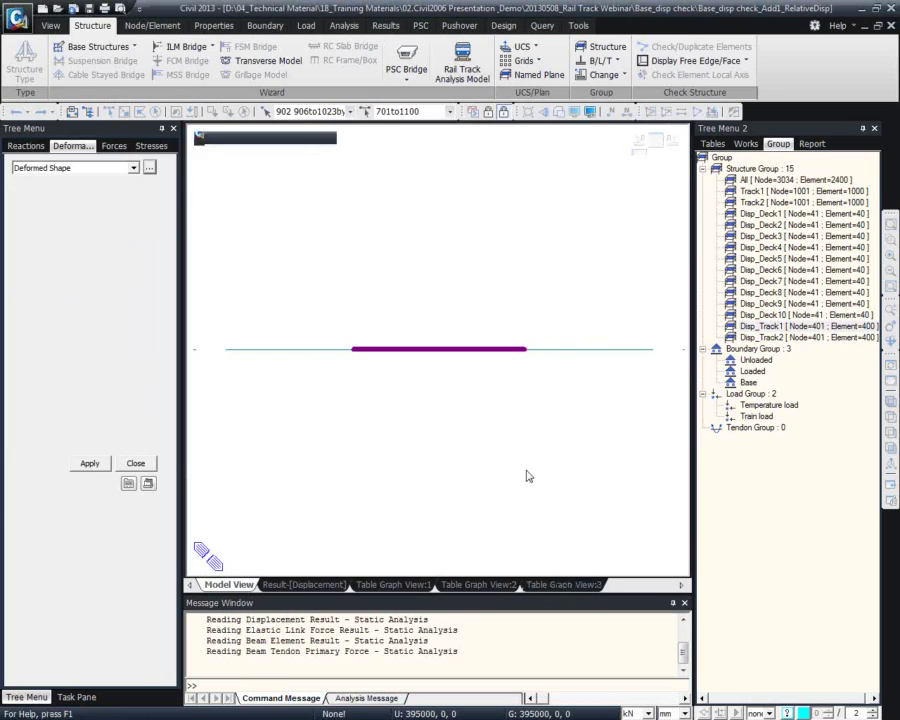
click(588, 454)
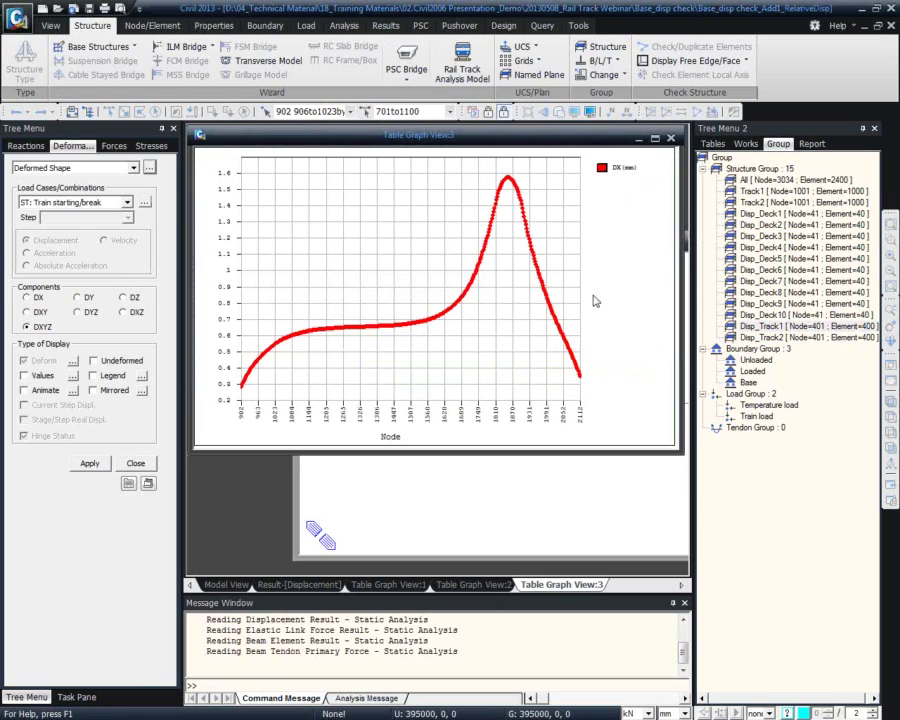
click(656, 140)
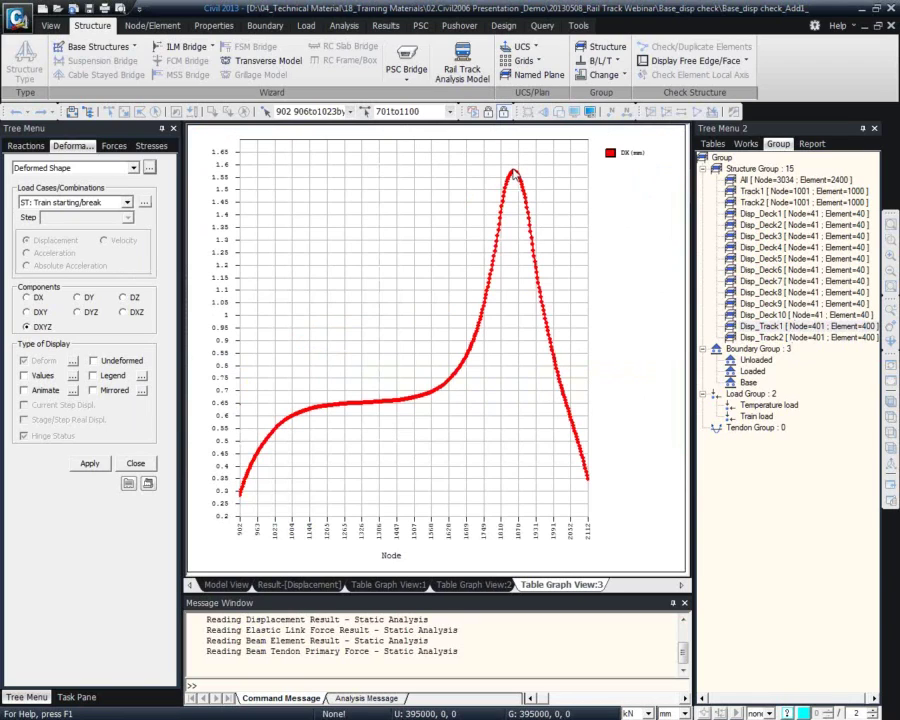
Step: Inspect the track displacement curve and switch to the presentation slide on relative longitudinal displacement by traction loads
mouse_move(515, 176)
mouse_move(437, 396)
key(alt+Tab)
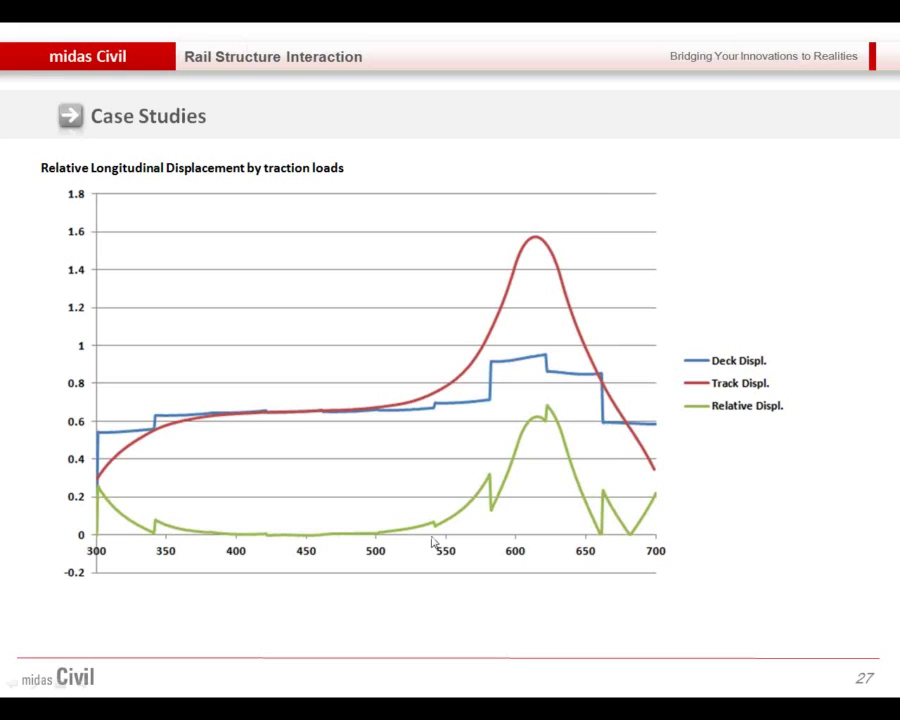
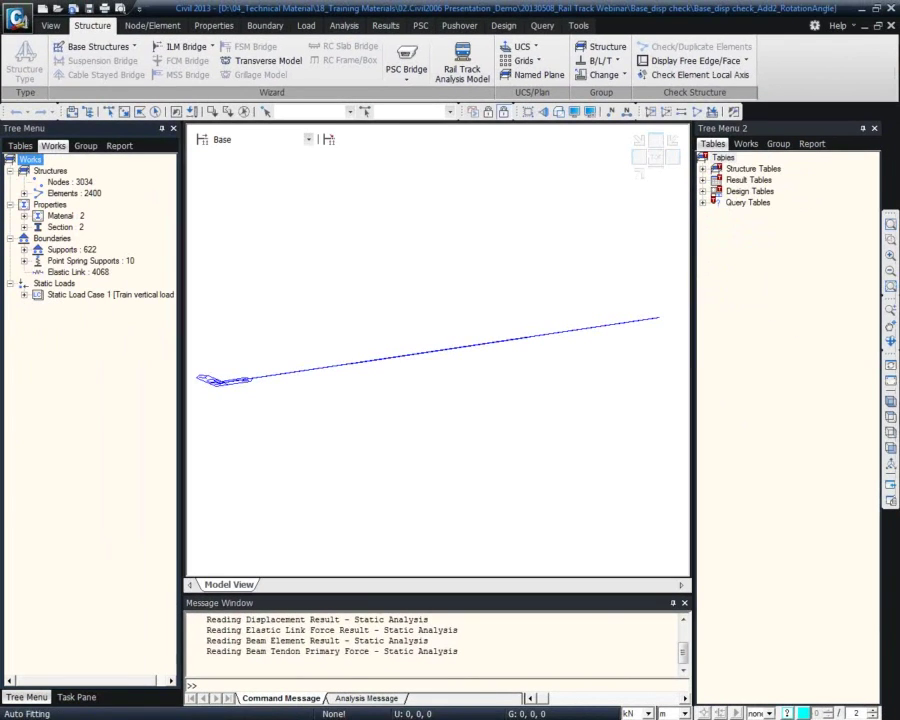
Step: Display the element beam loads of the Train vertical load case on the model with hidden-surface display turned on
click(24, 294)
right_click(77, 306)
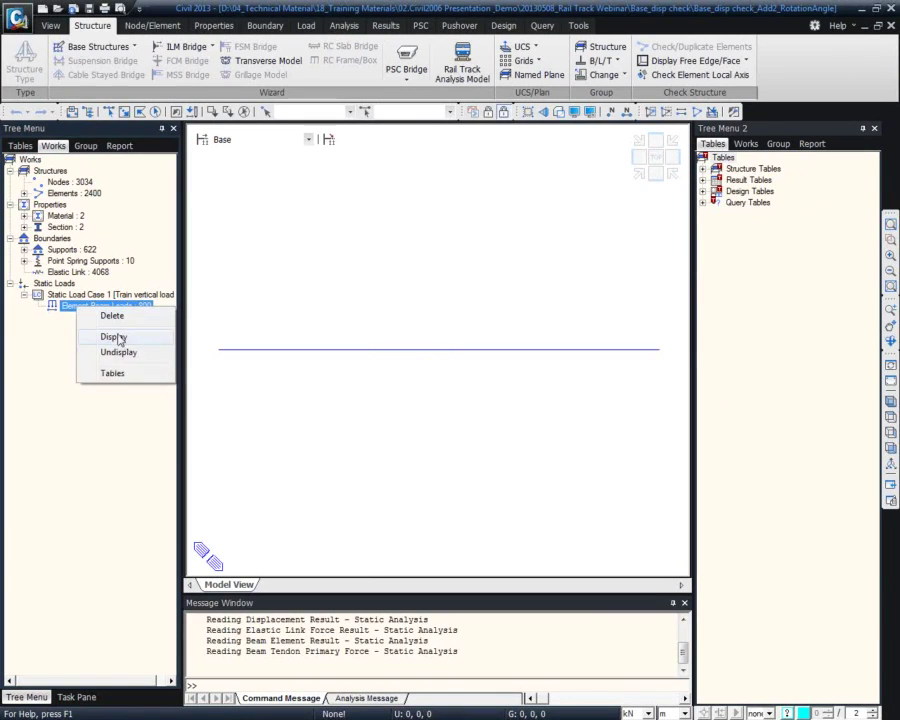
click(115, 337)
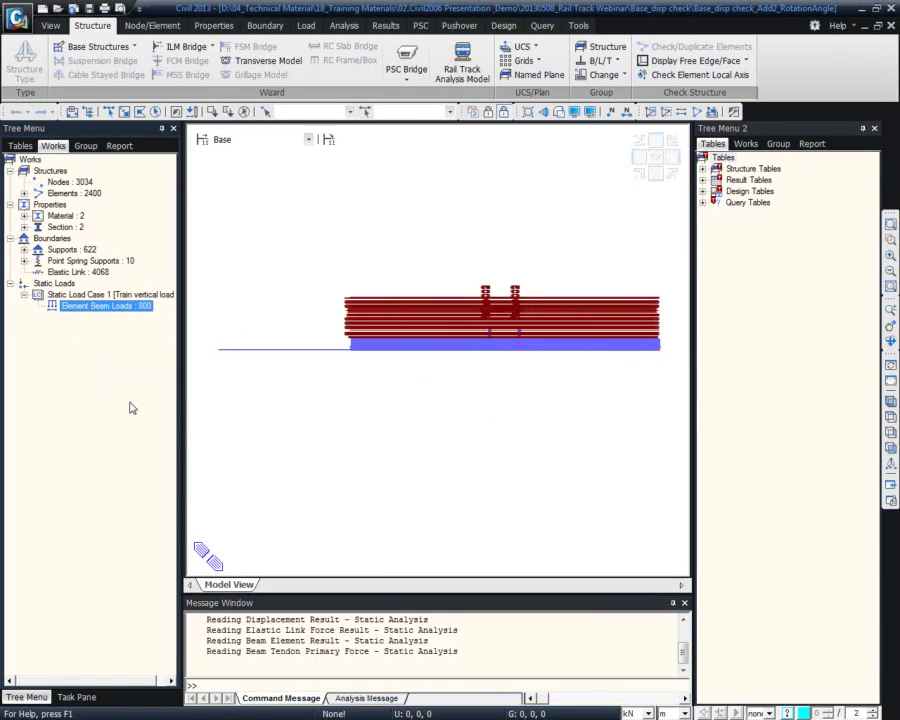
click(559, 111)
Step: Remove the Train vertical load element beam loads from the model view
click(85, 307)
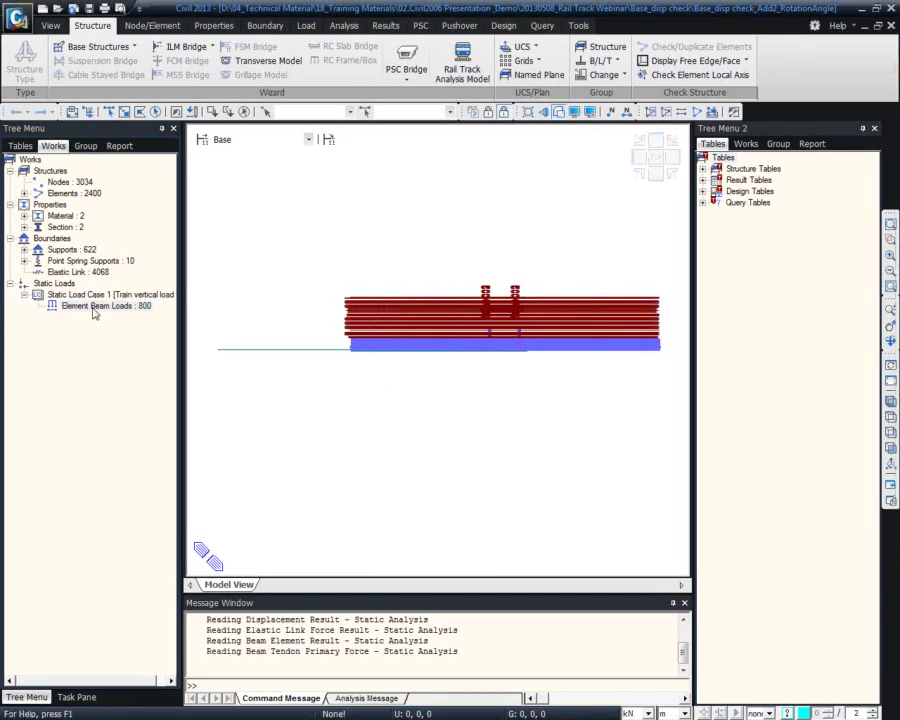
right_click(95, 311)
click(126, 351)
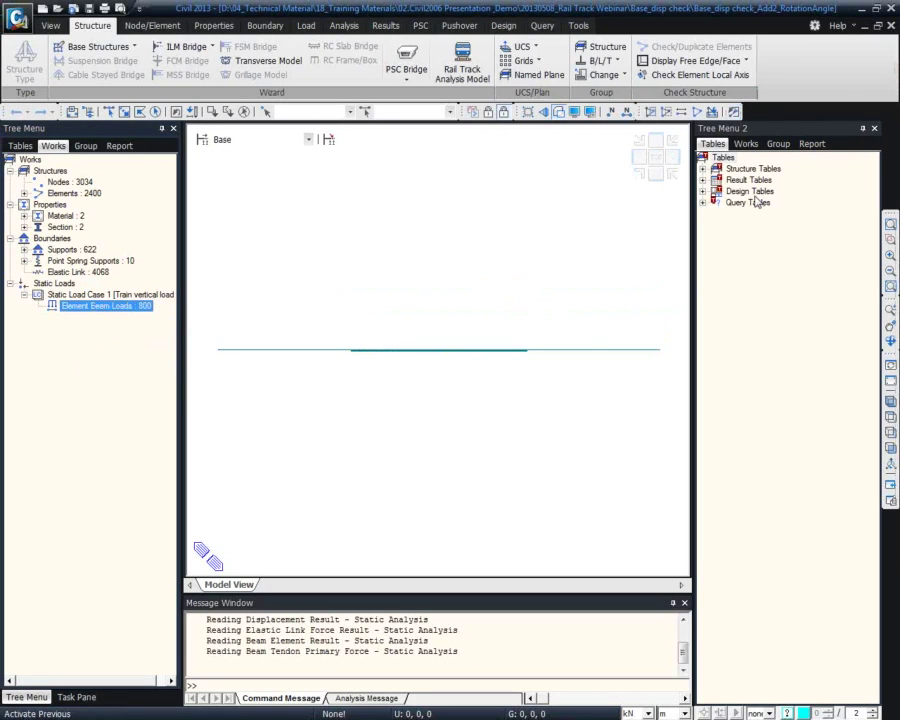
Step: List the structure groups in Tree Menu 2 and select the nodes and elements of Disp_Deck1 through Disp_Deck10
click(757, 148)
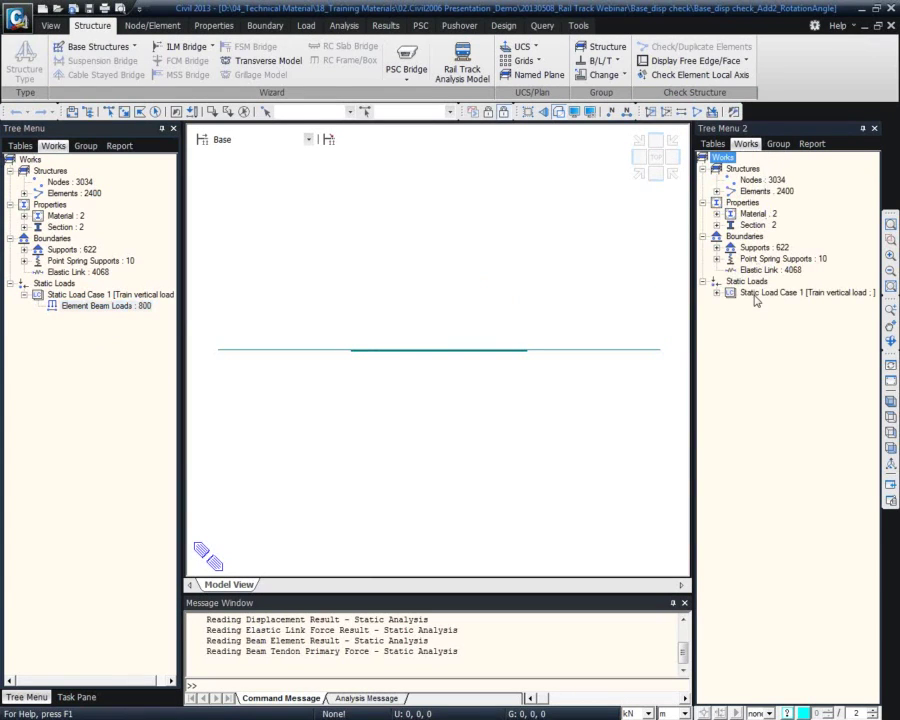
click(777, 145)
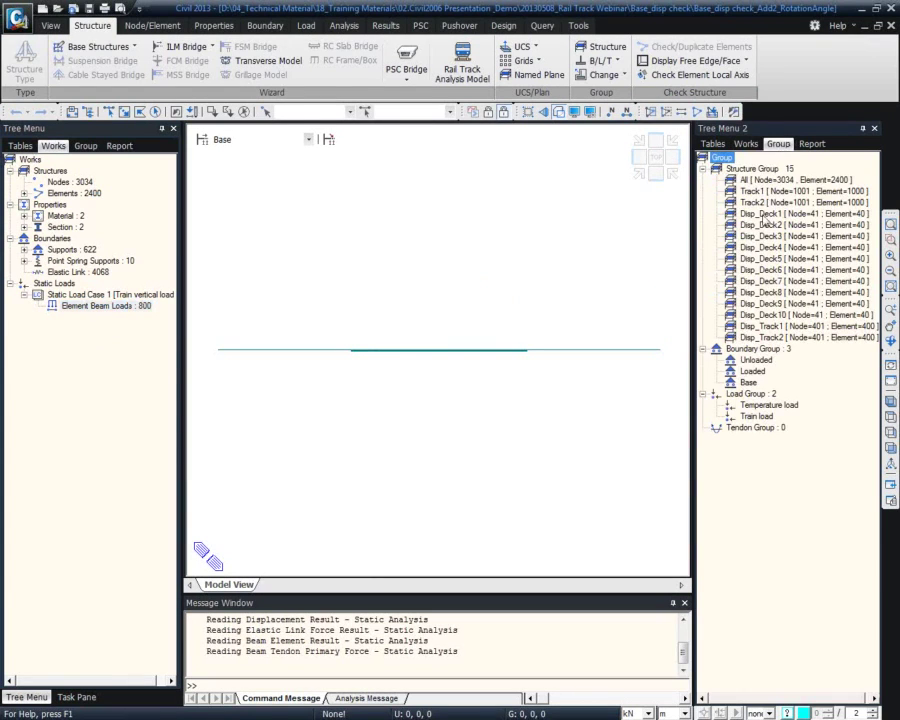
click(759, 214)
shift+click(800, 318)
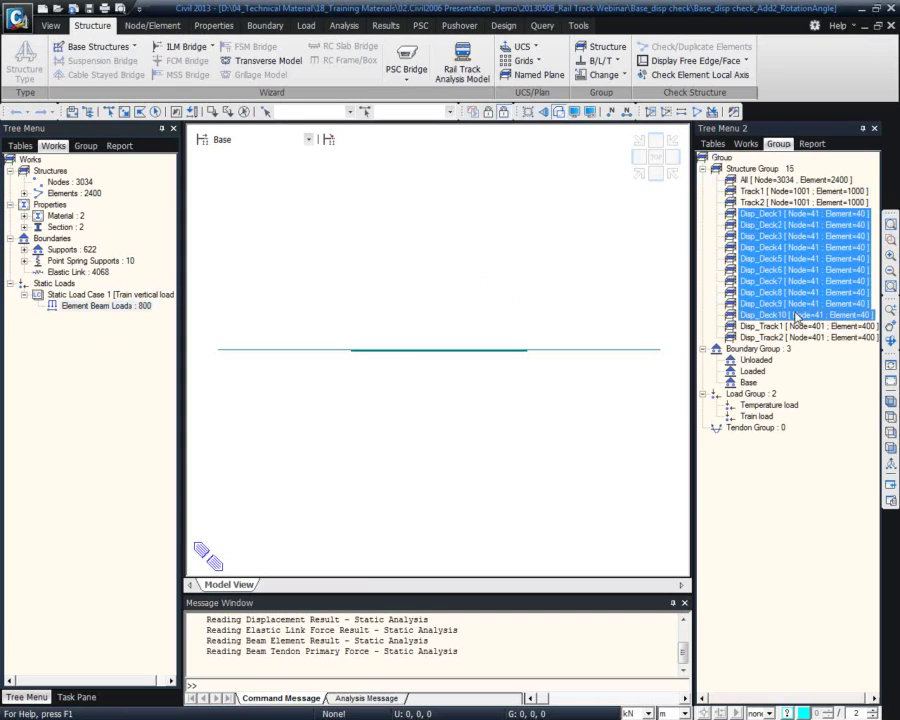
right_click(788, 215)
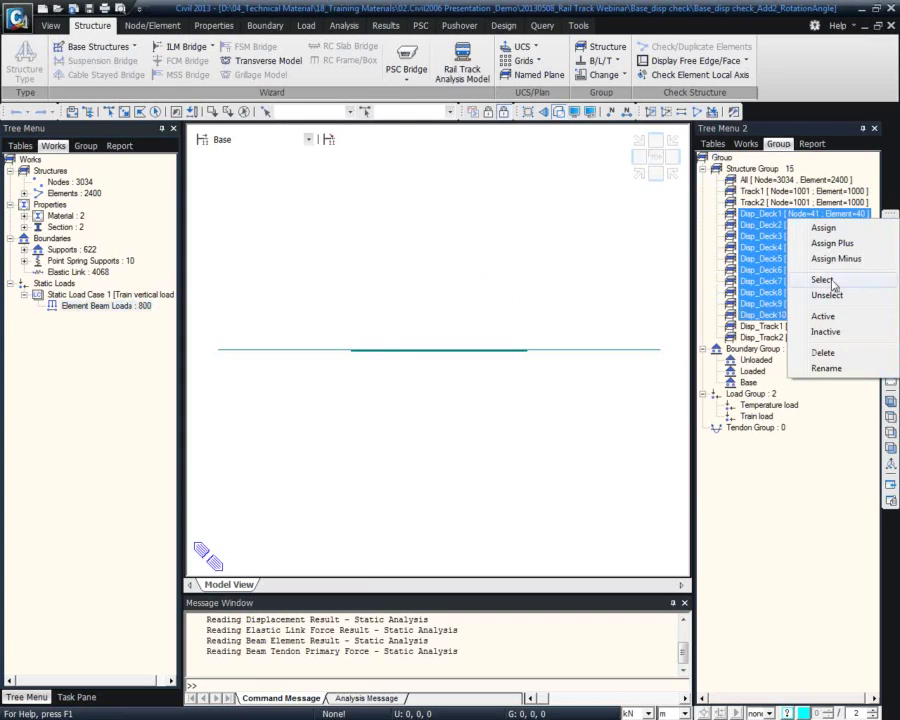
click(822, 280)
Step: Open the deformed-shape displacement table for the selected deck nodes under the Train vertical load case
right_click(288, 189)
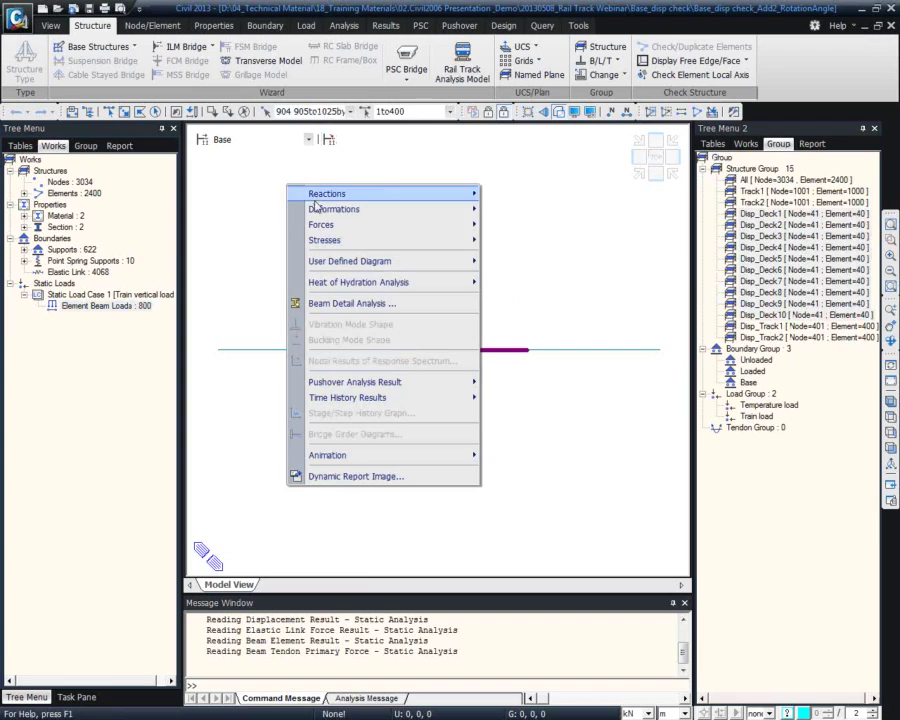
mouse_move(330, 205)
click(512, 207)
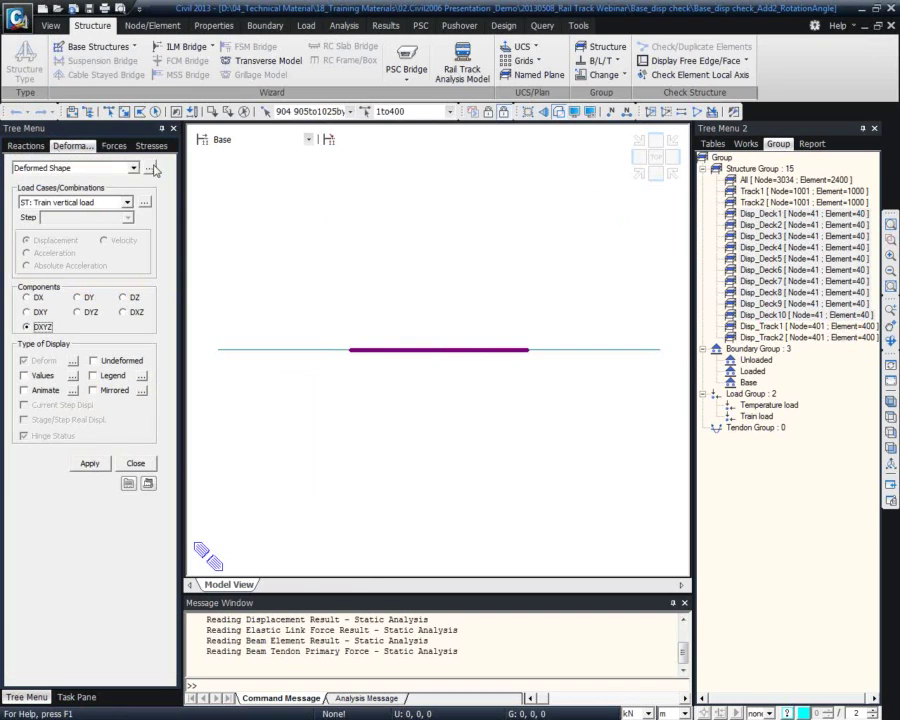
click(113, 112)
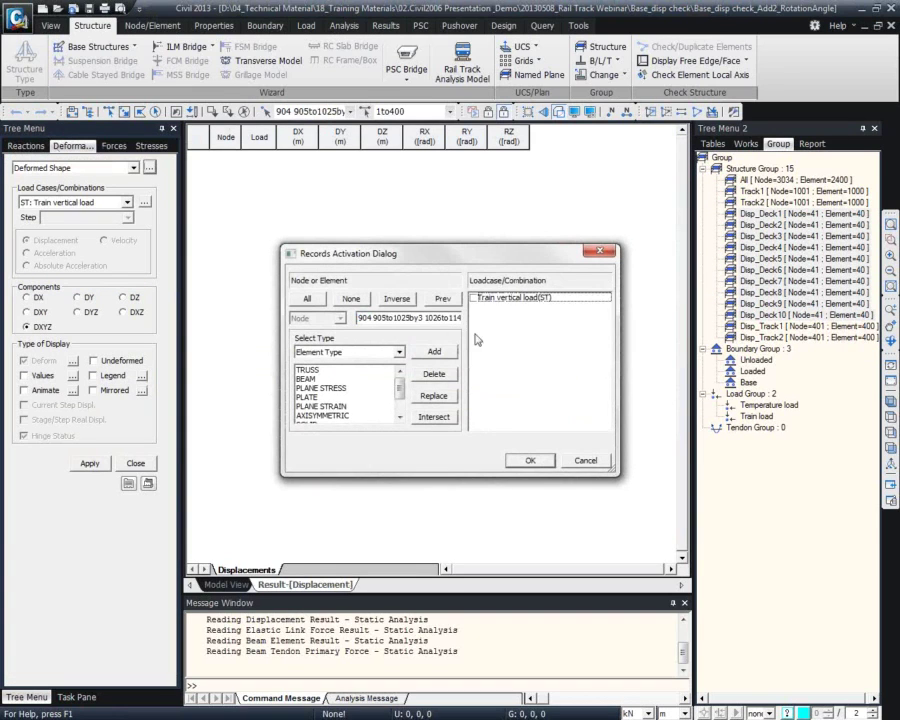
click(474, 297)
click(530, 460)
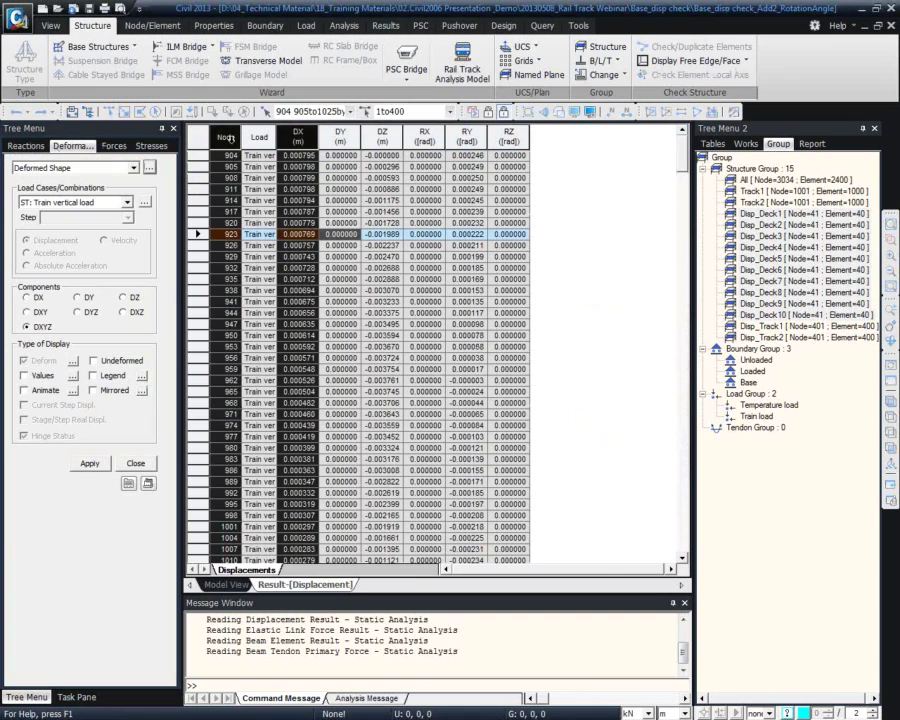
Step: Graph the deck nodes' DX against node for Train vertical load in a maximized window, and return to the presentation slide
right_click(251, 144)
click(277, 219)
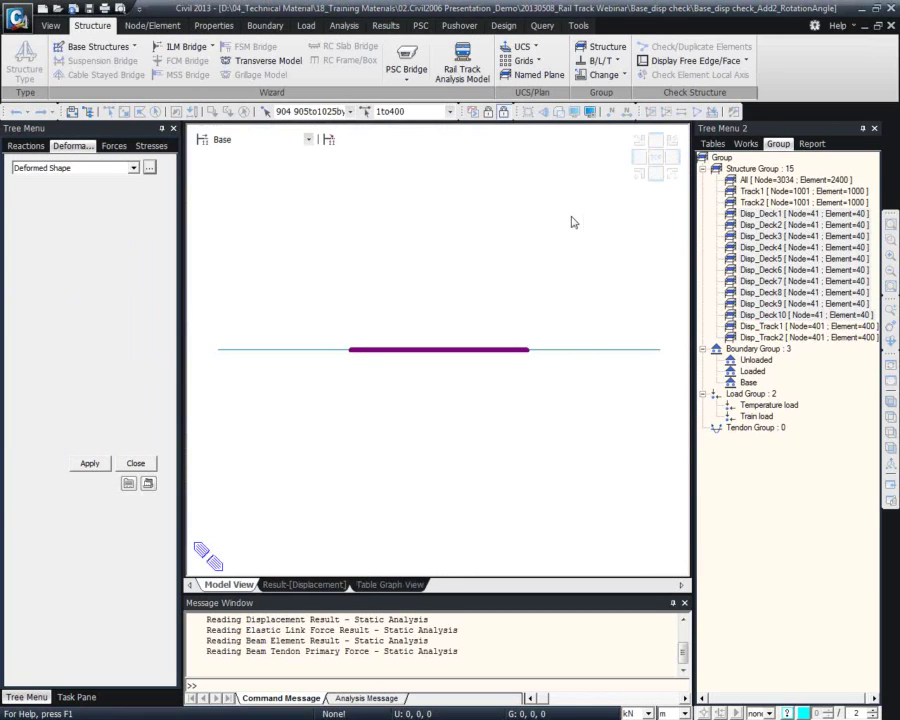
click(593, 454)
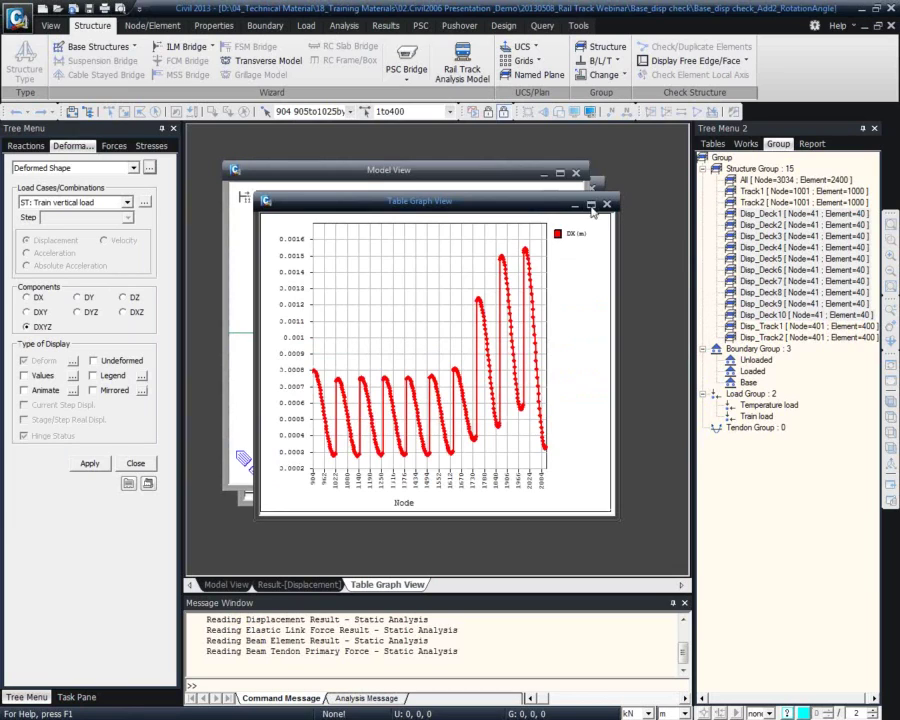
click(591, 206)
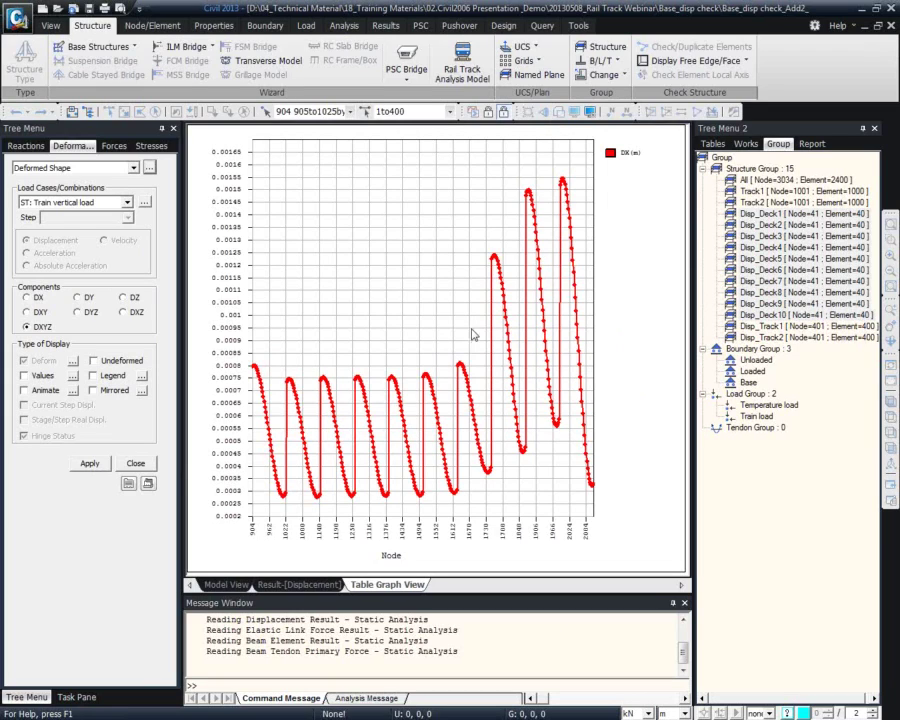
click(862, 9)
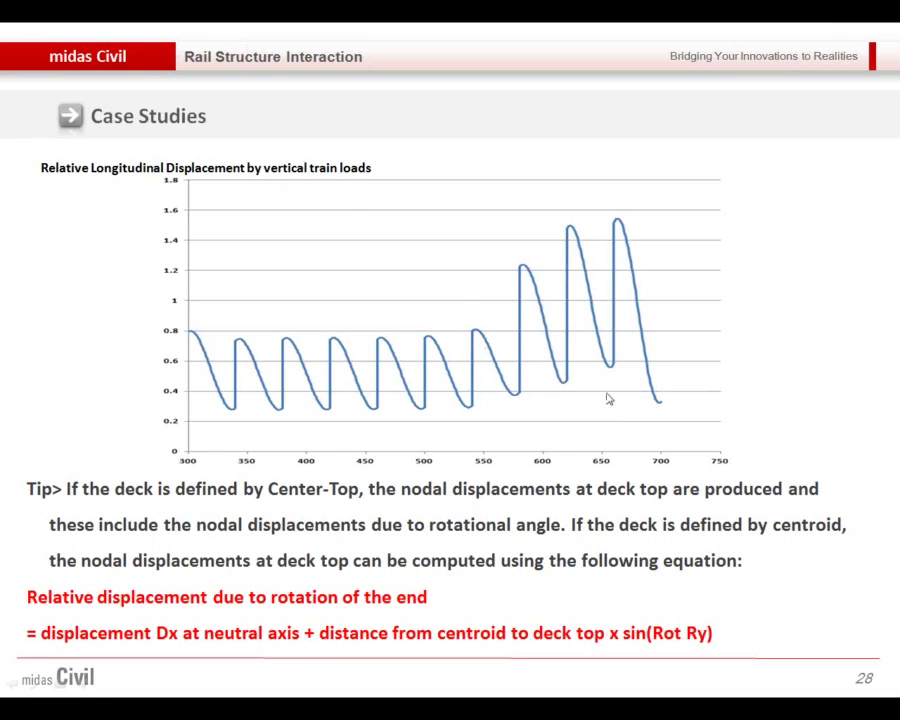